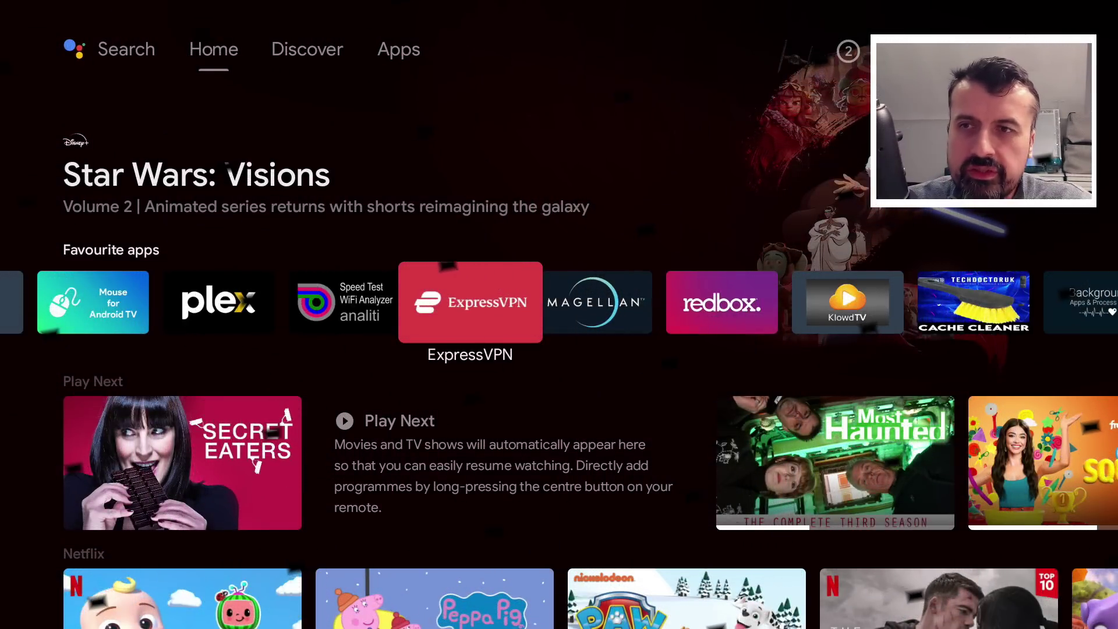
Browse the Favourite apps row and launch the Speed Test analiti app.
key(Left)
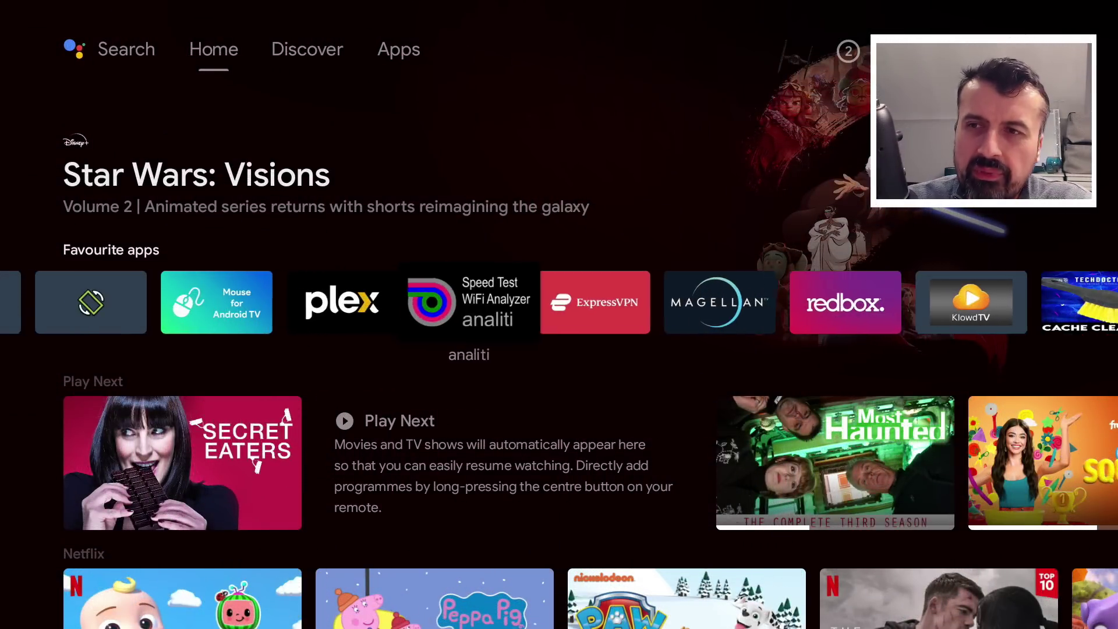
key(Left)
key(Right)
key(Right)
key(Right)
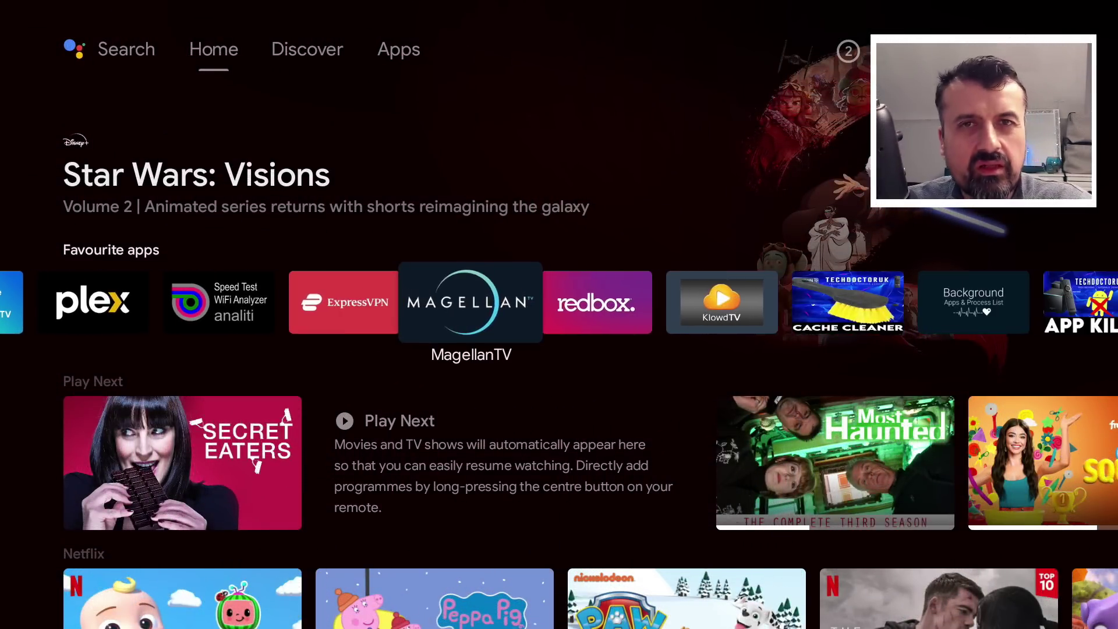
key(Right)
key(Left)
key(Right)
key(Right)
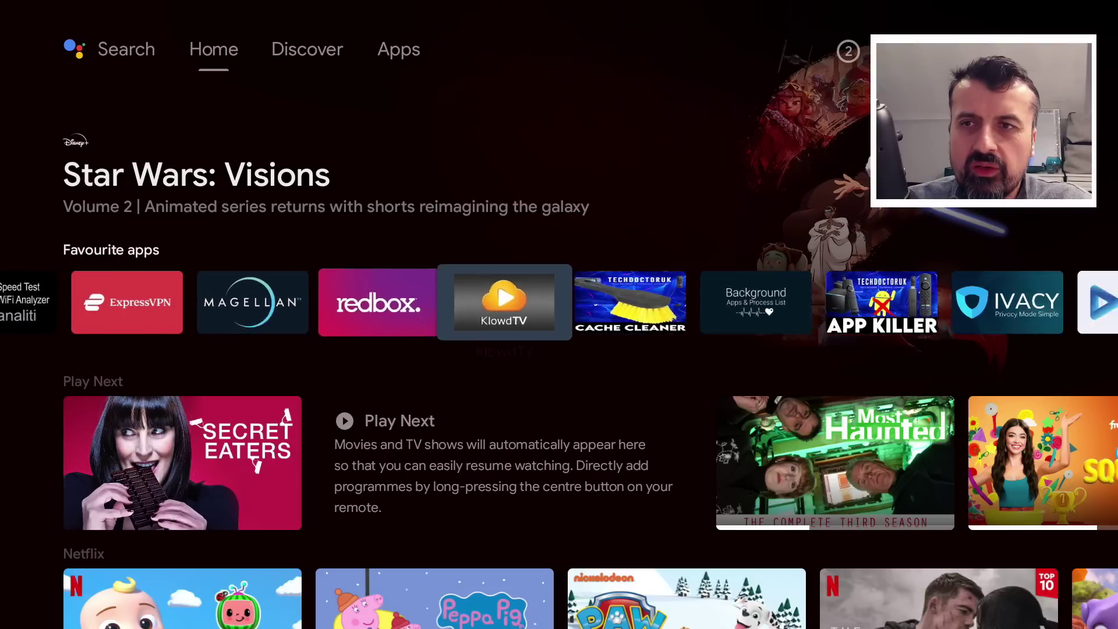
key(Left)
key(Left)
key(Left)
key(Left)
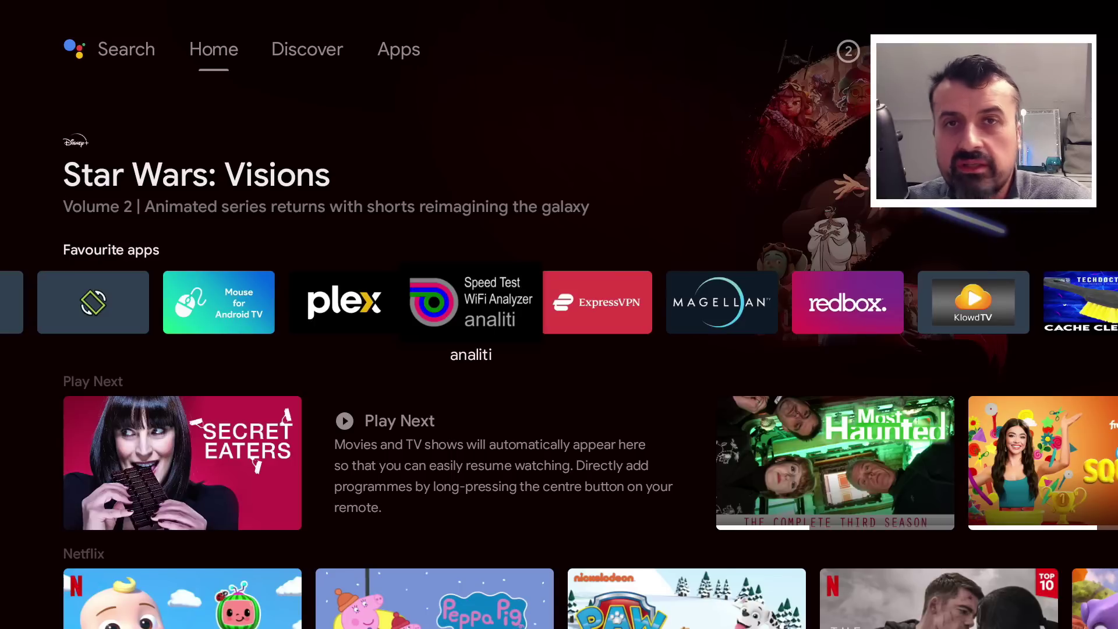
key(Return)
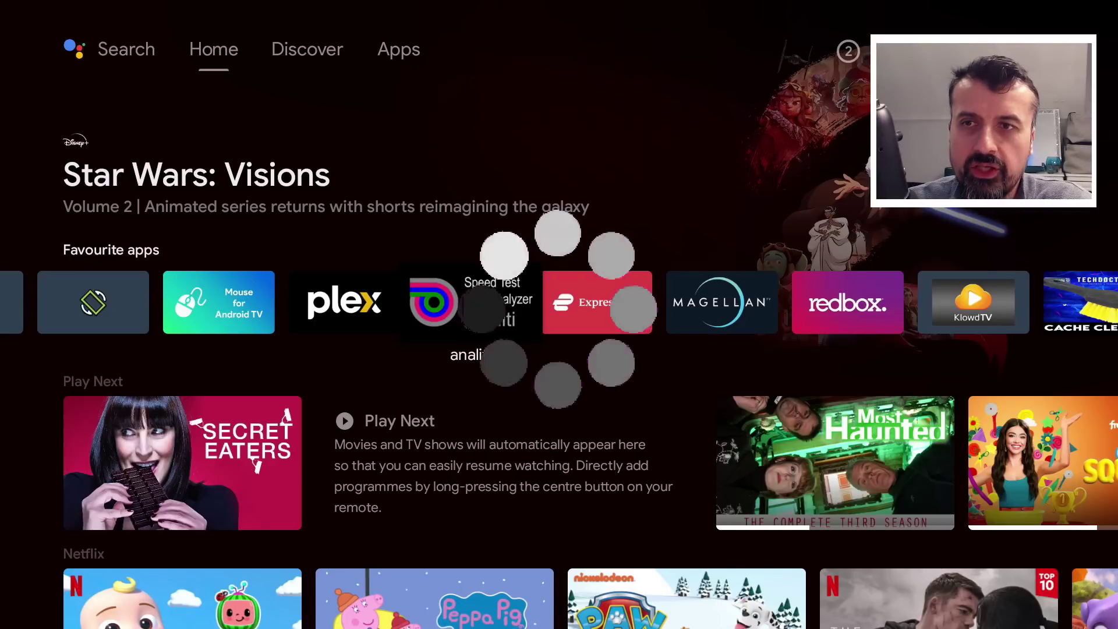
Launch Background Apps & Process List from the Favourite apps row.
key(Right)
key(Right)
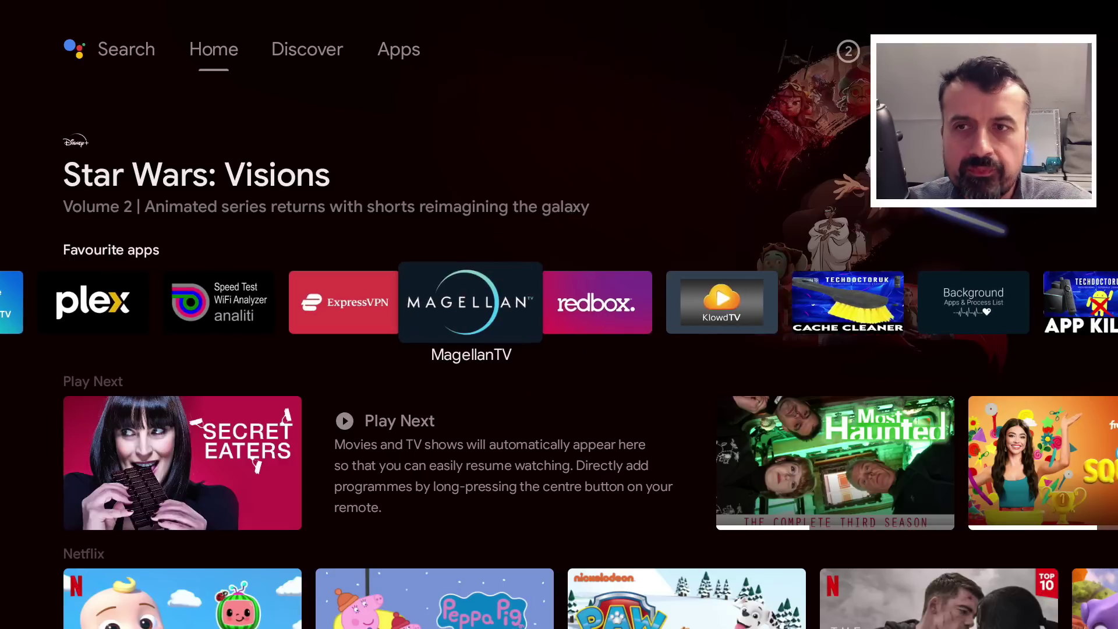
key(Left)
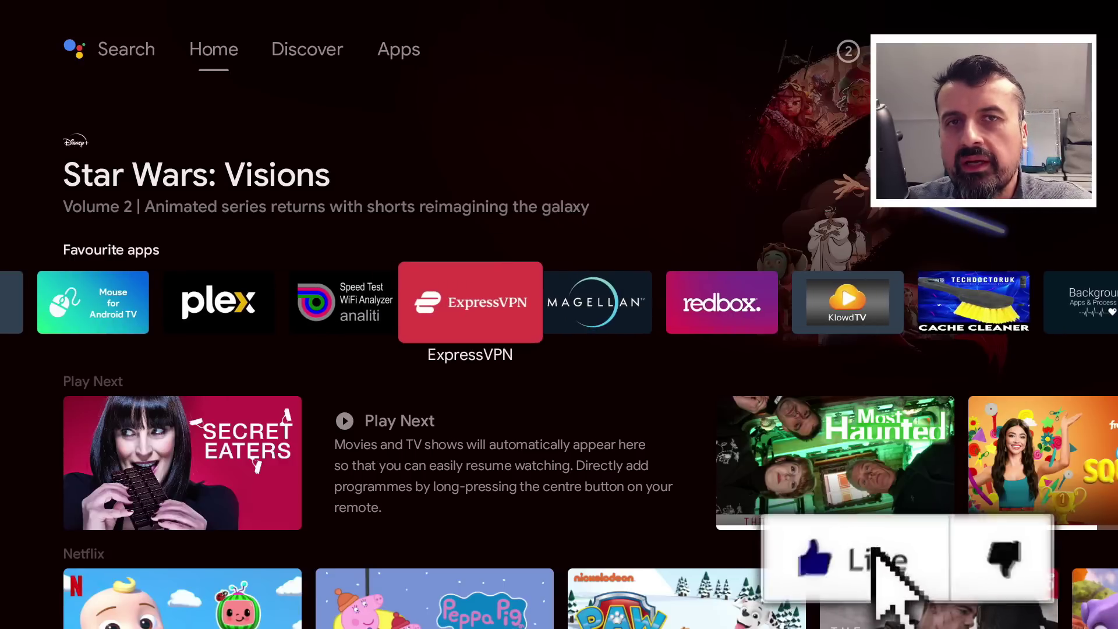
key(Right)
key(Right)
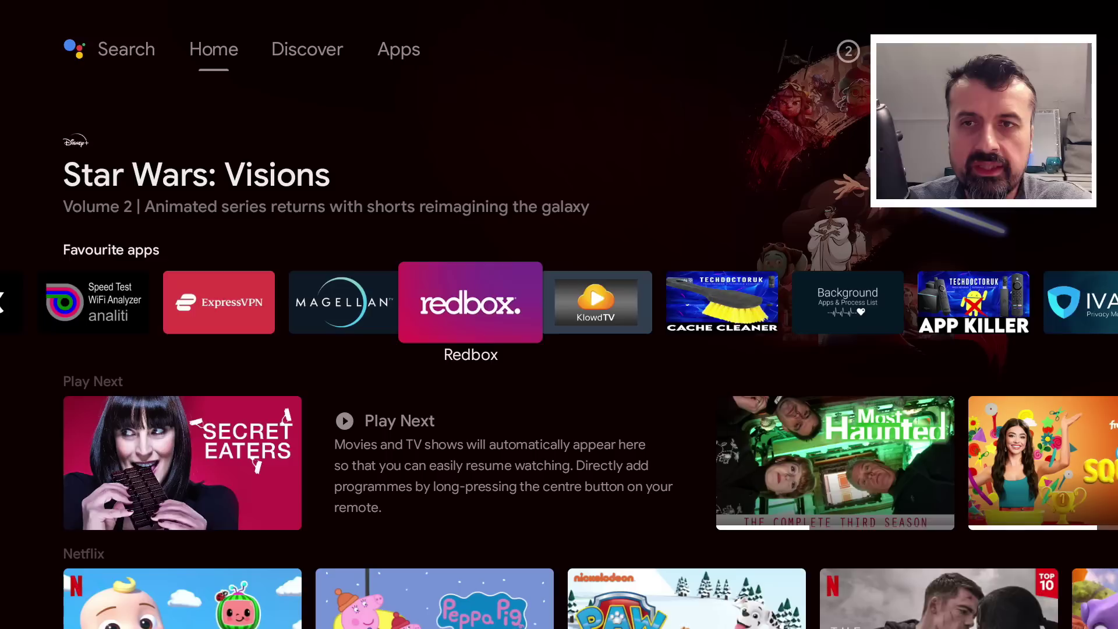
key(Right)
key(Right)
key(Right)
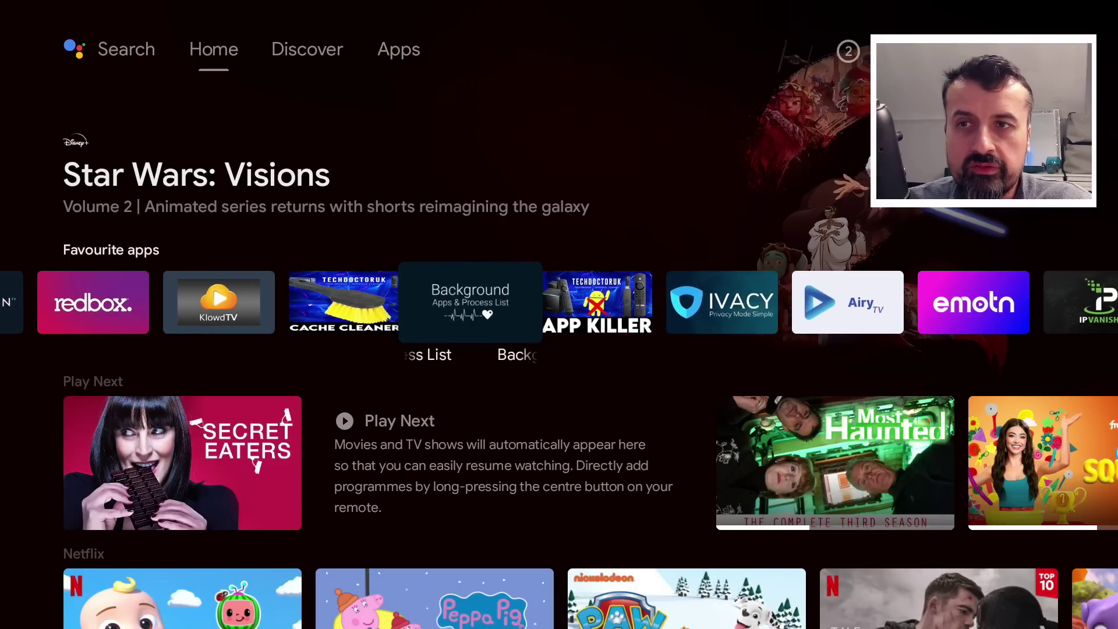
key(Return)
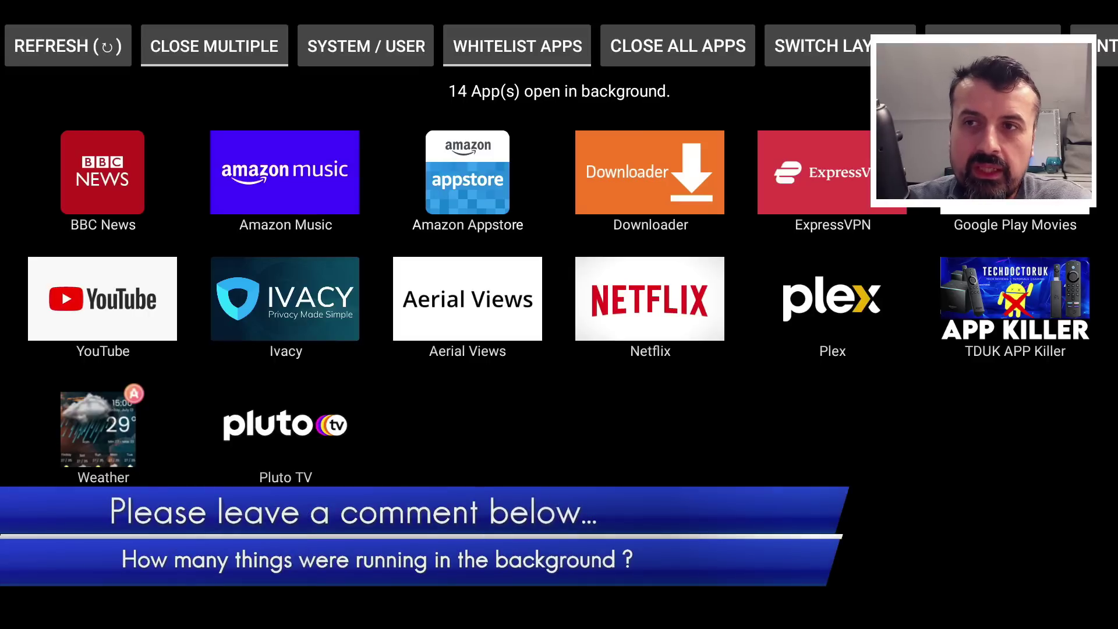
Browse the 14 running apps, then open and close the BBC News app info.
click(650, 182)
click(467, 182)
click(284, 182)
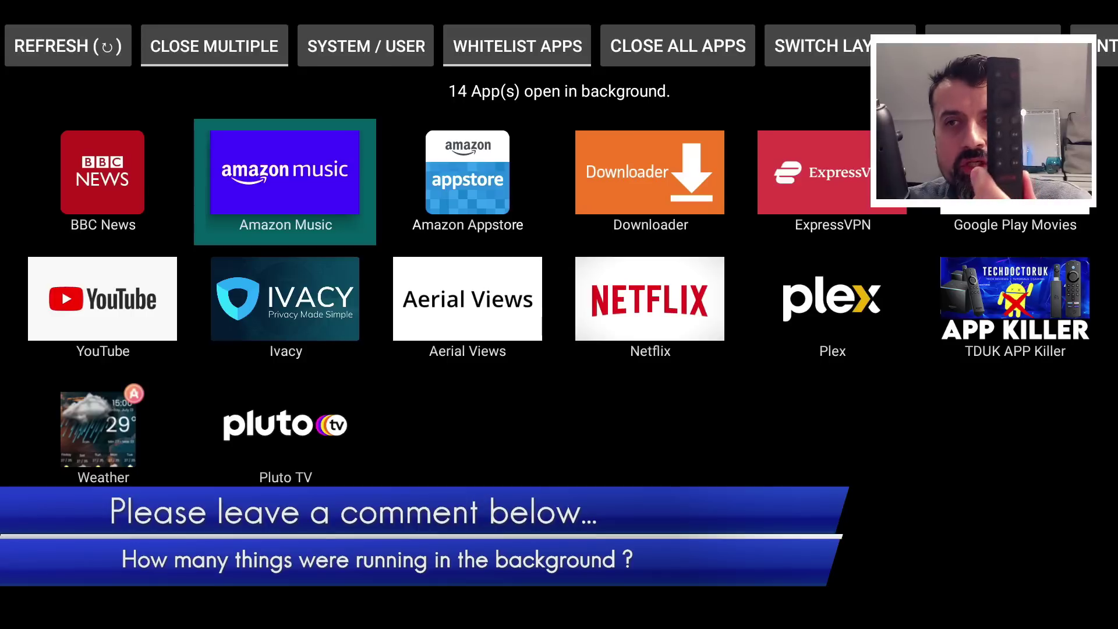
click(468, 182)
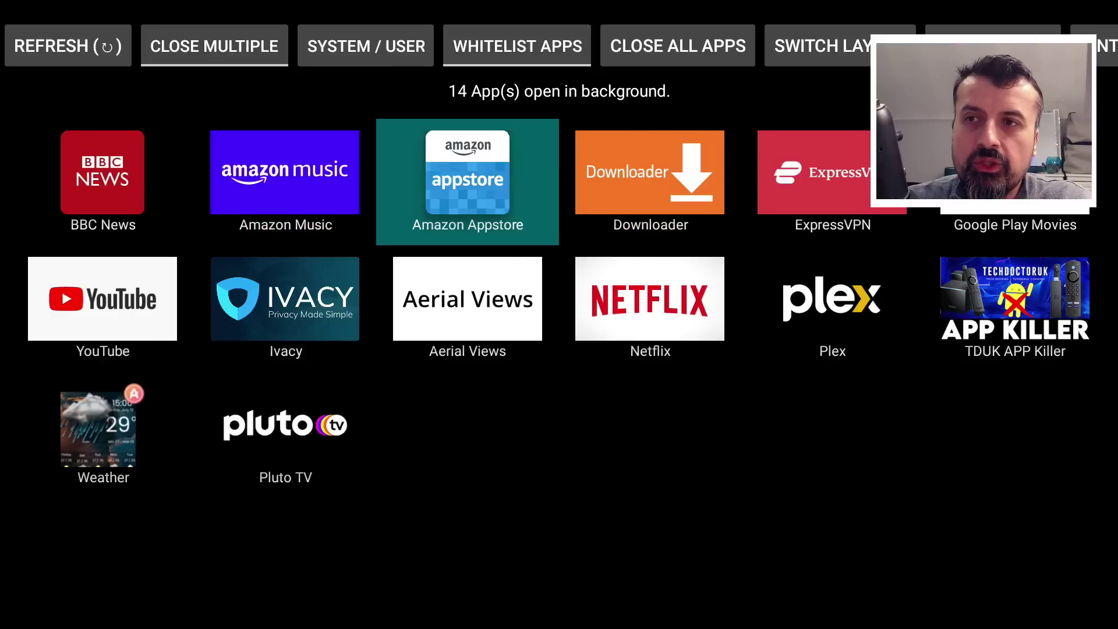
click(285, 181)
click(102, 181)
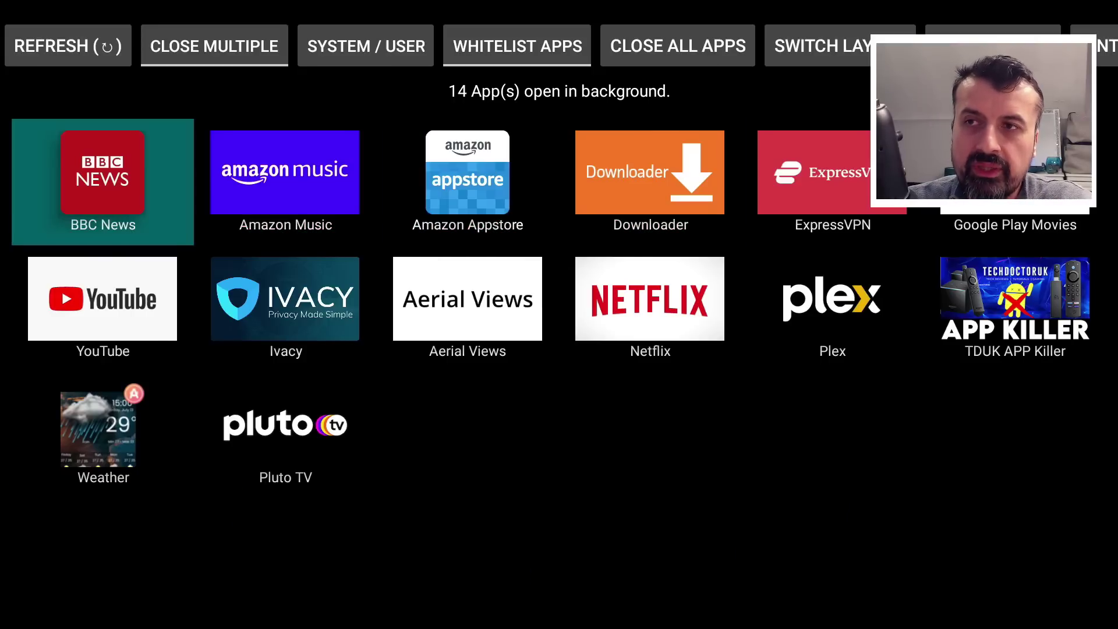
key(Return)
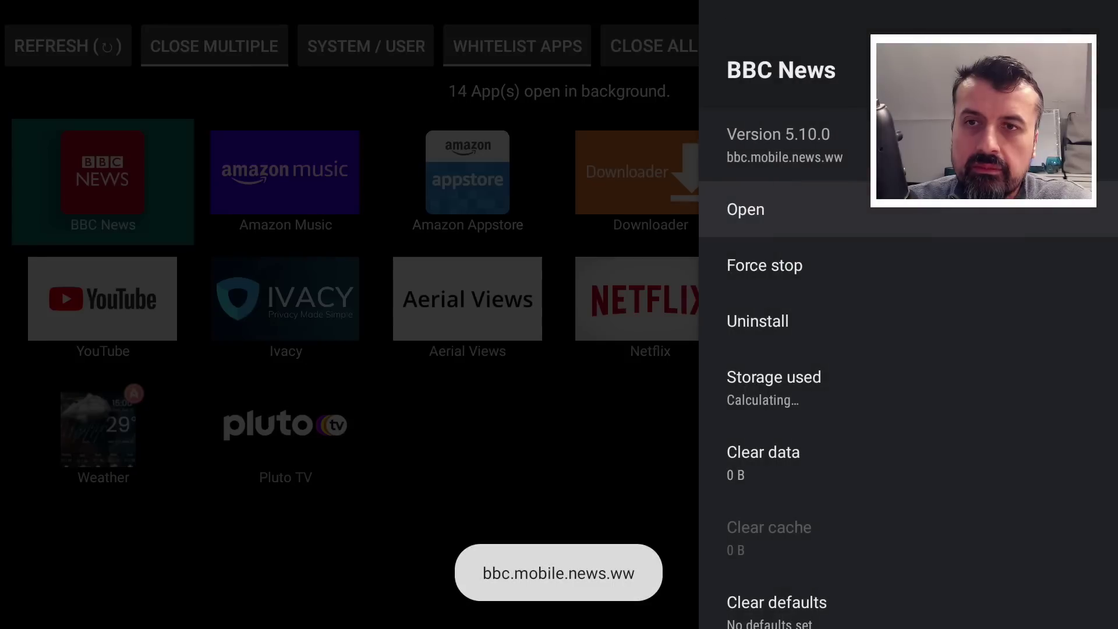
click(765, 265)
key(Escape)
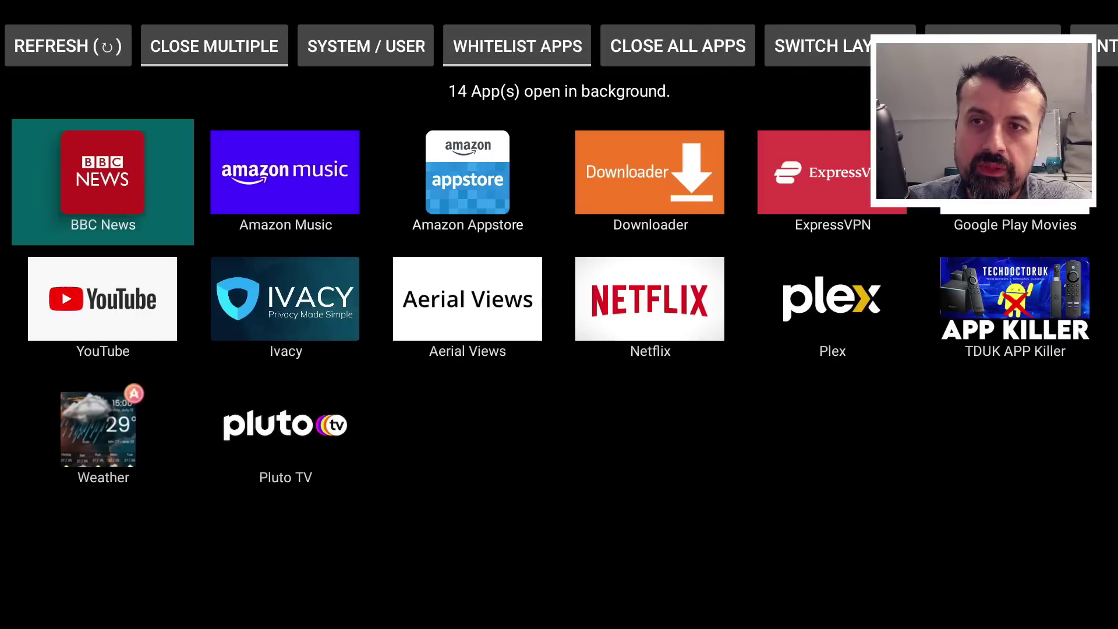
click(68, 46)
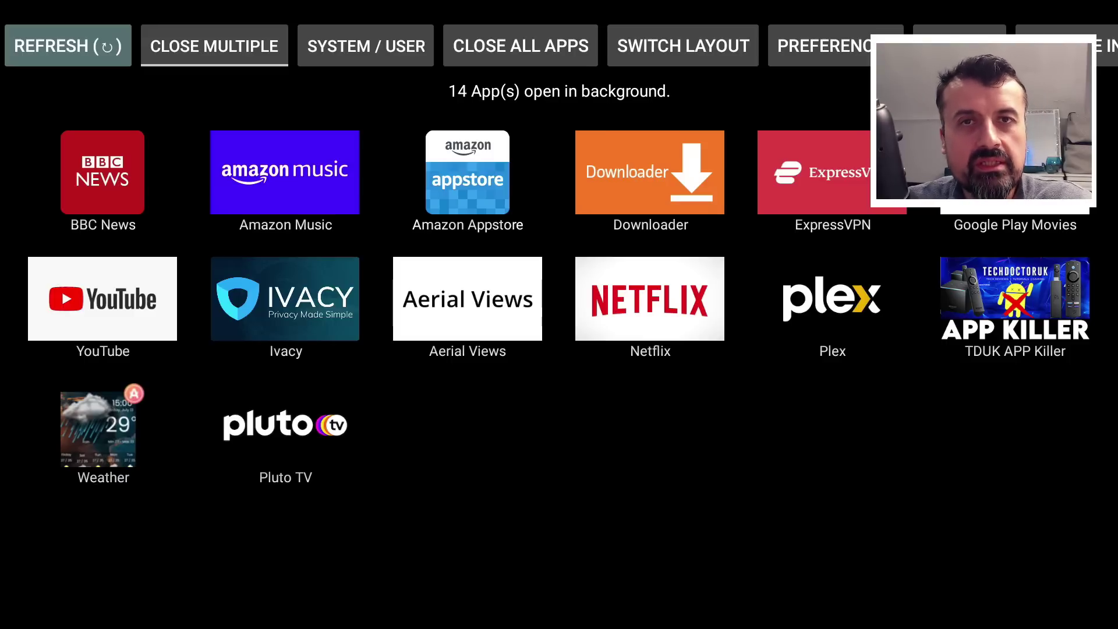
Return to the home screen and launch TDUK App Killer from its tile.
key(Escape)
key(Right)
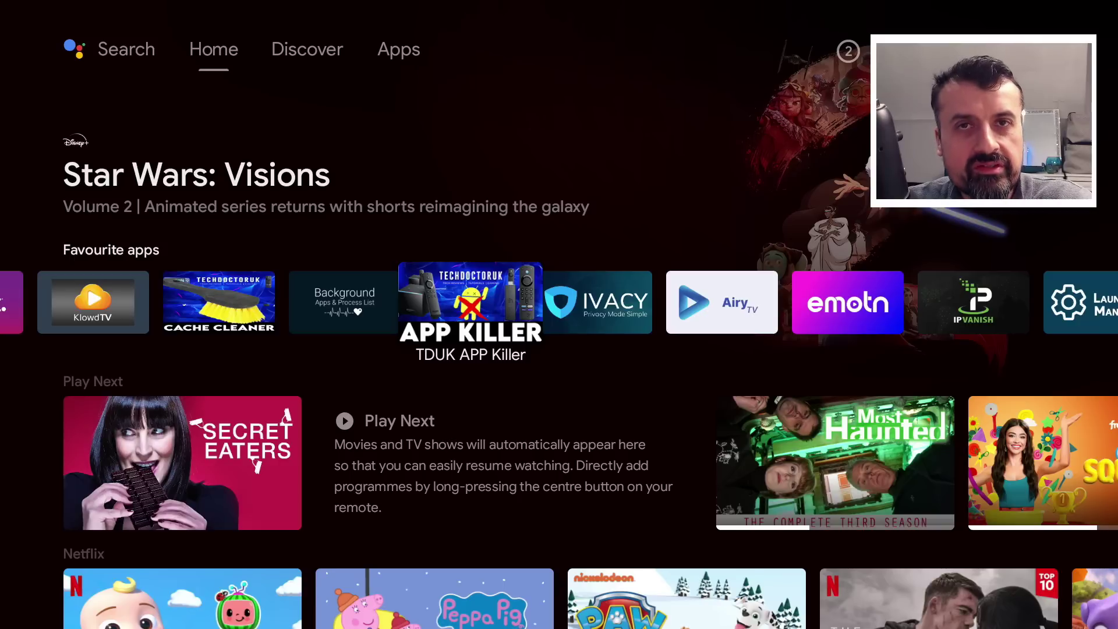
key(Right)
key(Left)
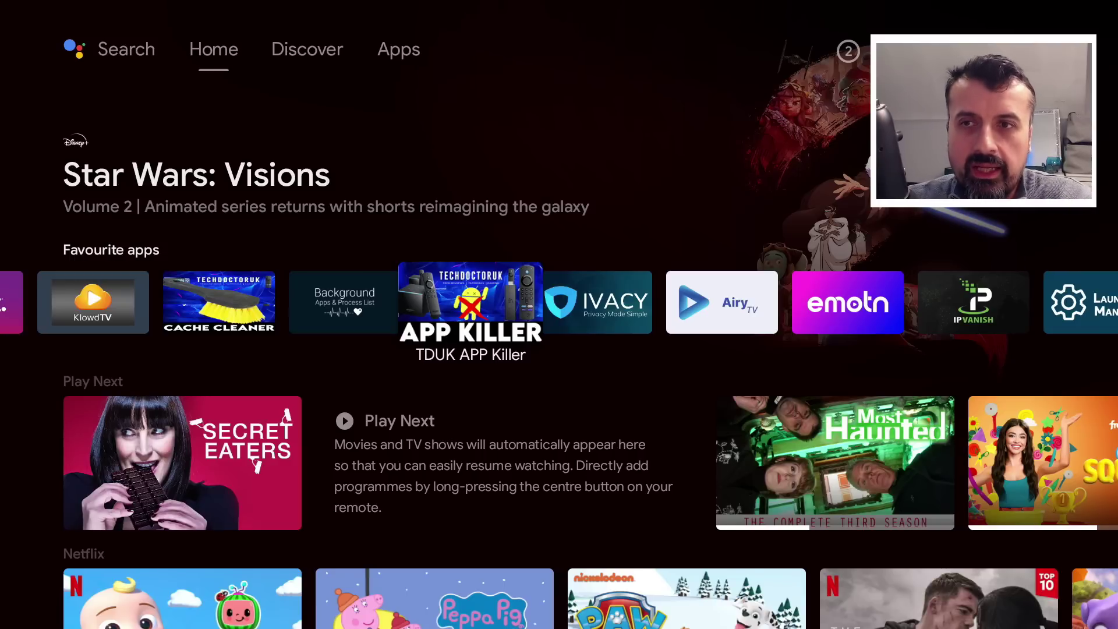
key(Return)
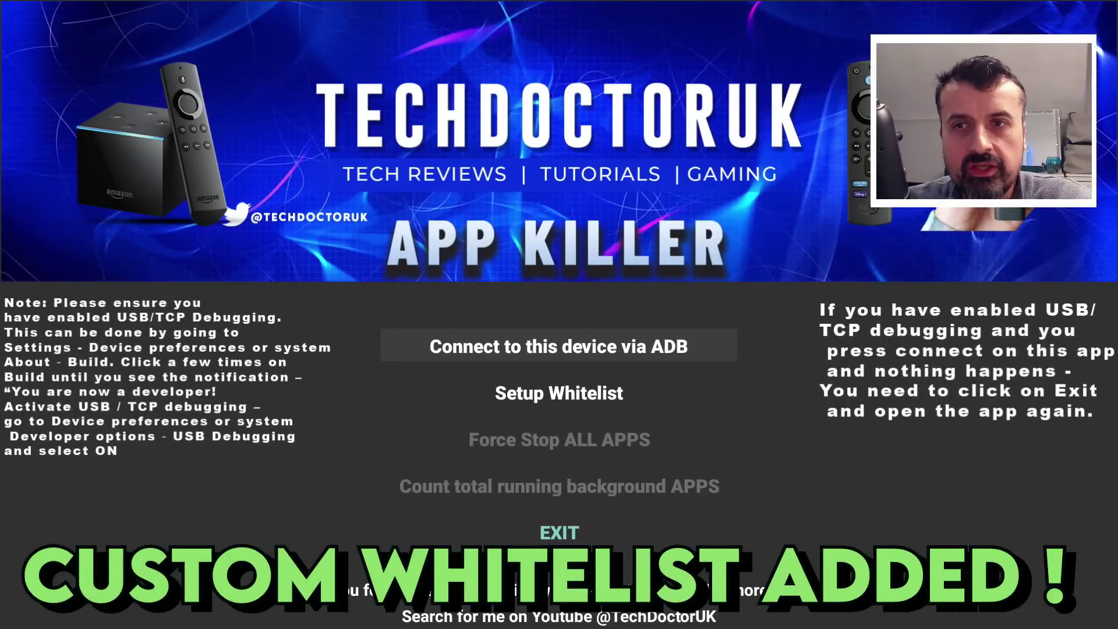
key(Down)
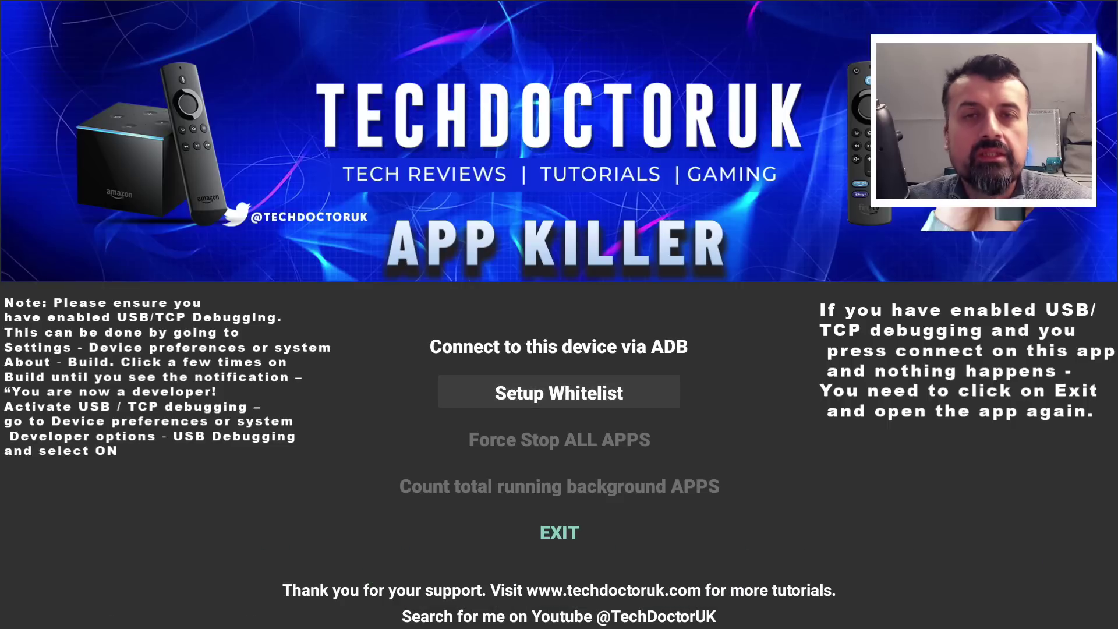
key(Return)
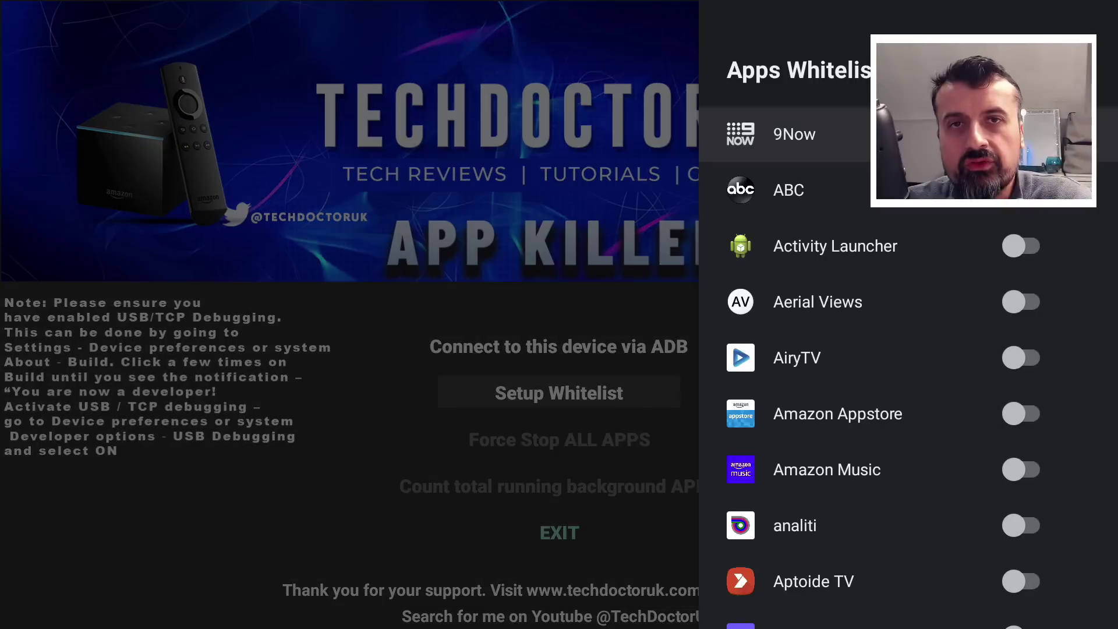
key(Down)
key(Down)
key(Down)
key(Down)
key(Down)
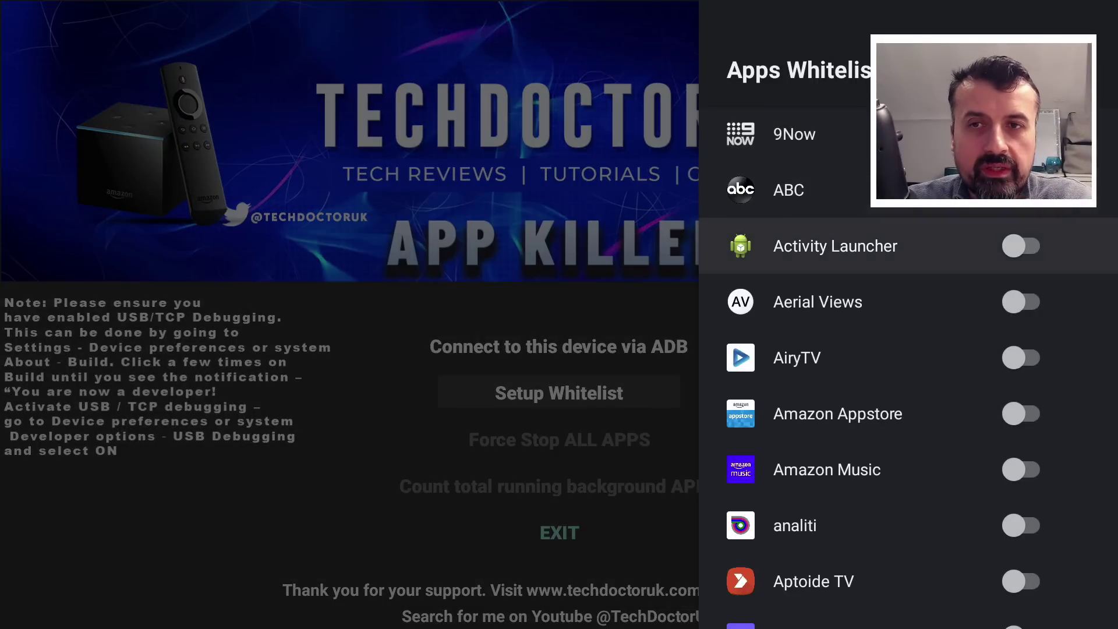
key(Return)
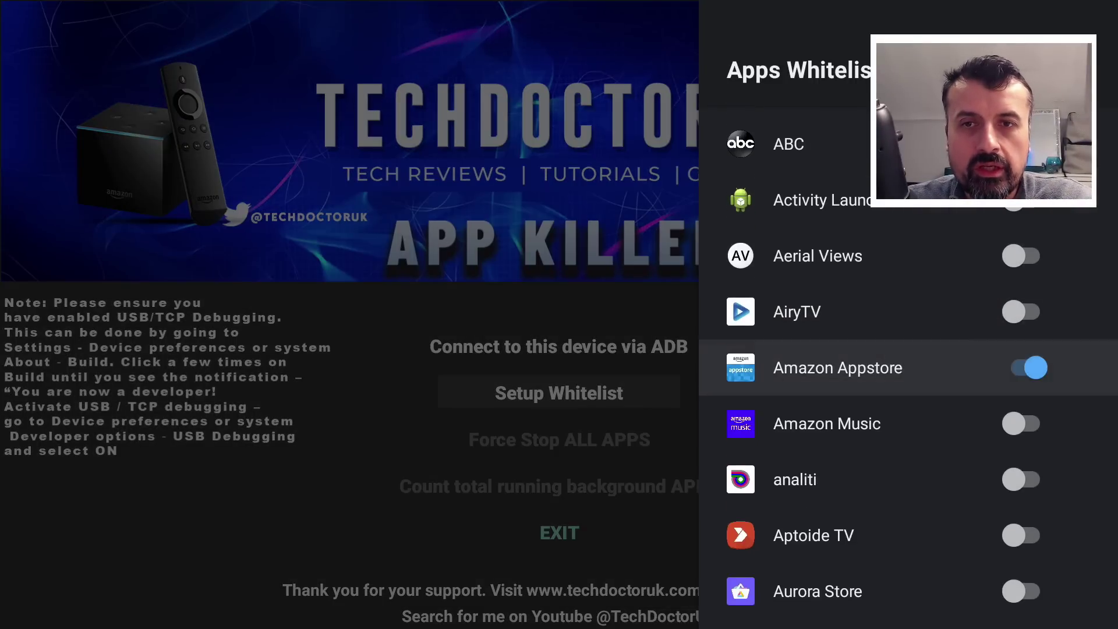
key(Return)
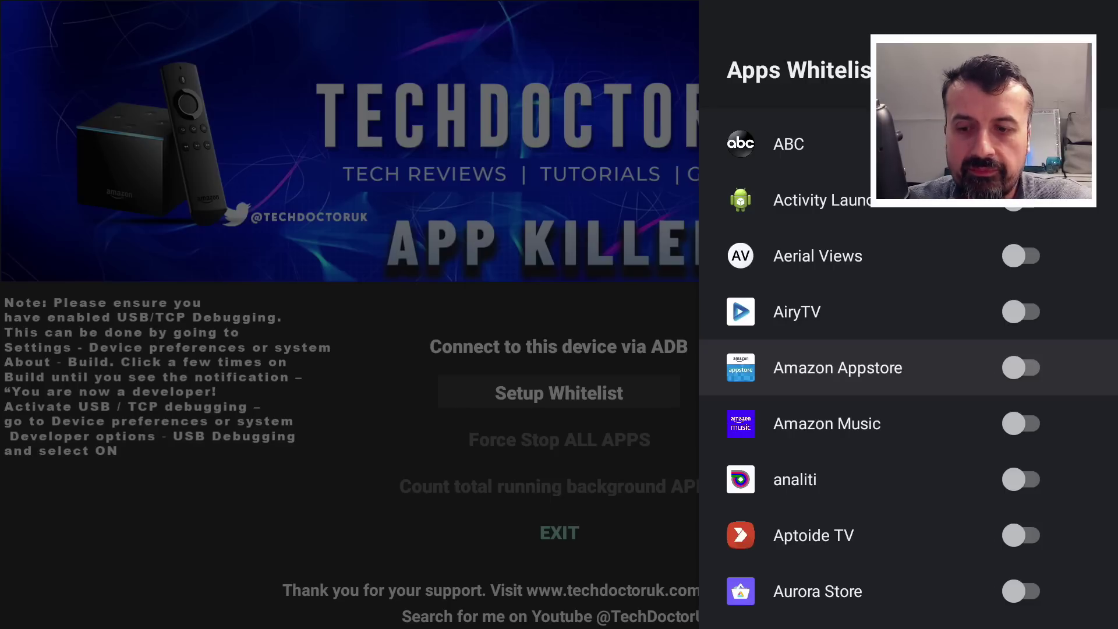
key(Escape)
key(Down)
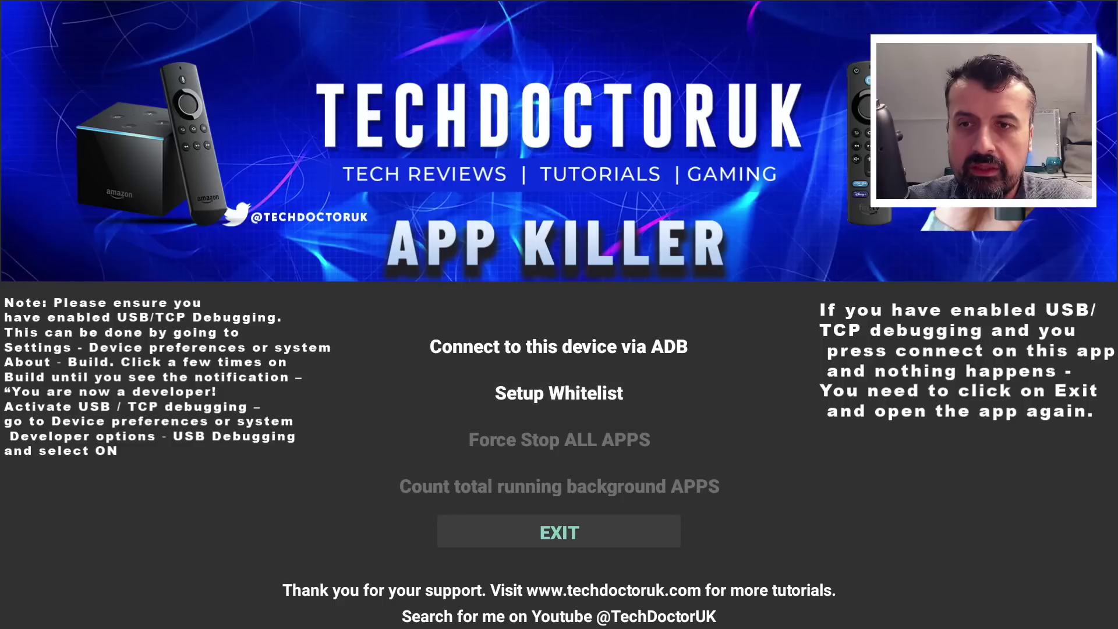
key(Return)
key(Left)
key(Return)
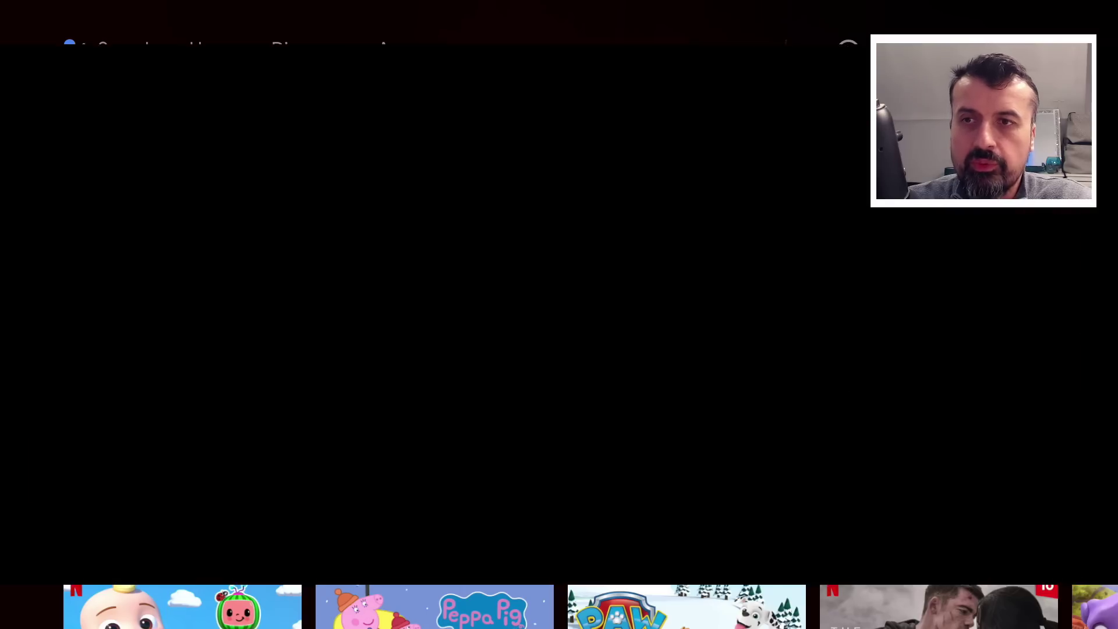
key(Down)
key(Left)
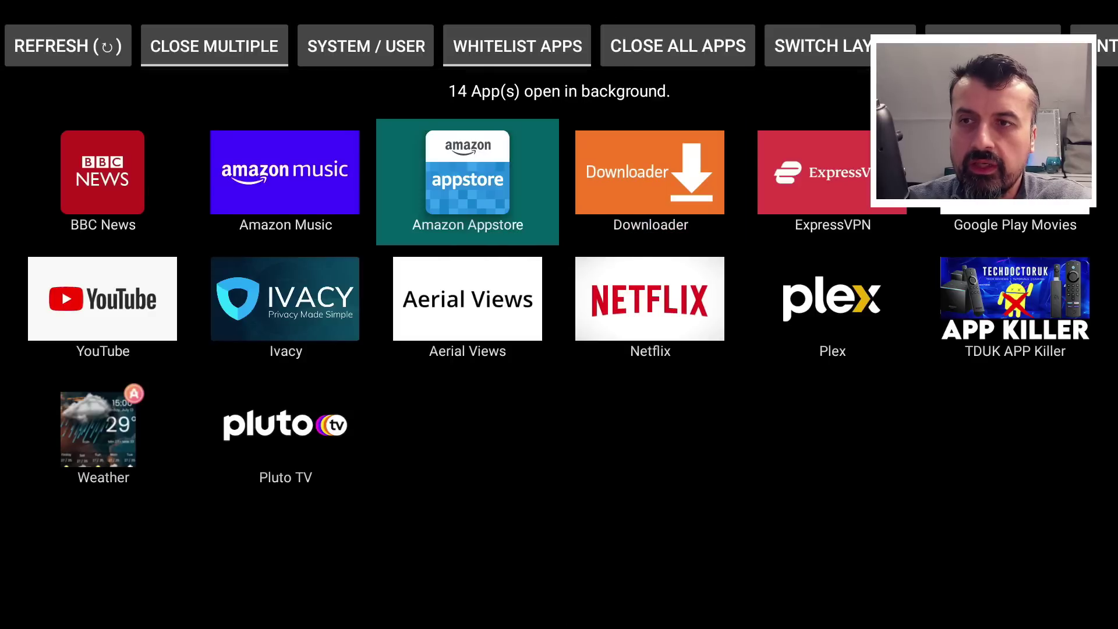
key(Down)
key(Left)
key(Right)
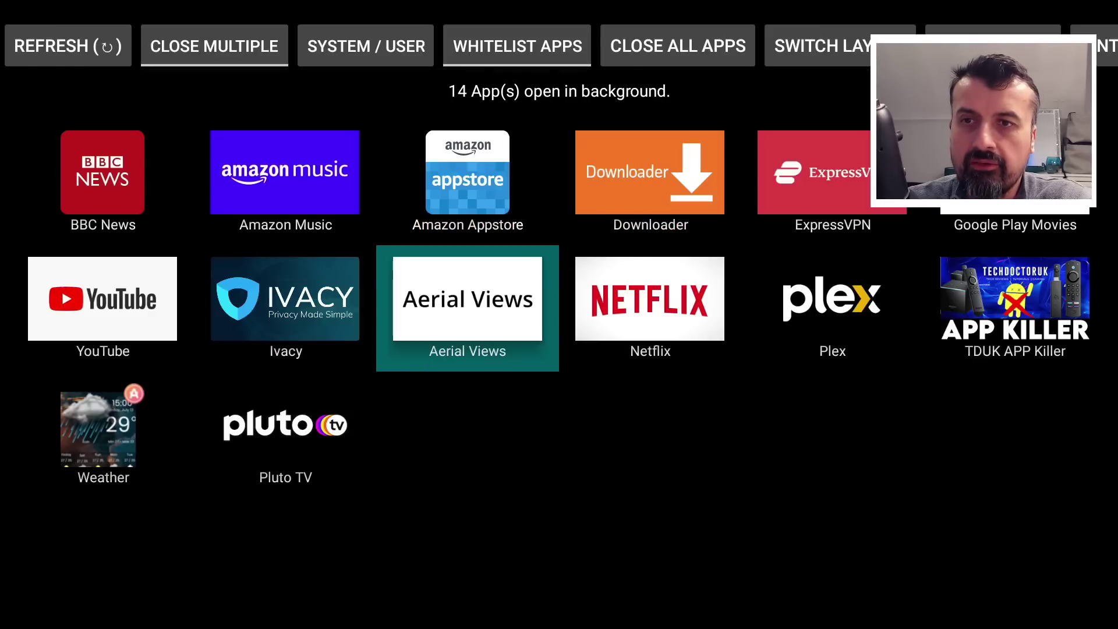
key(Left)
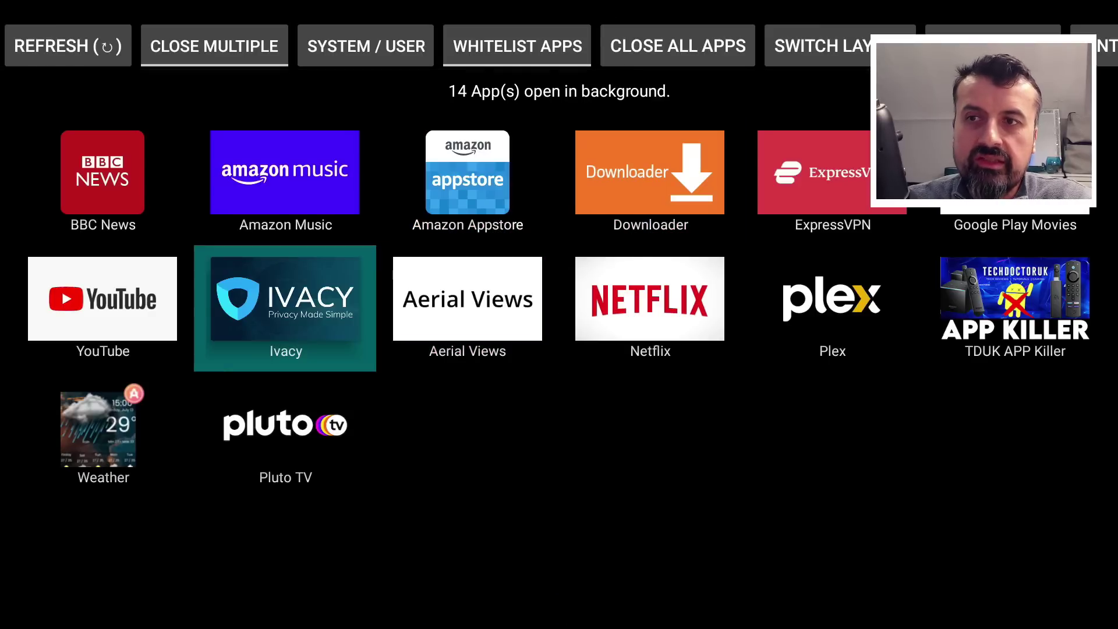
key(Right)
key(Left)
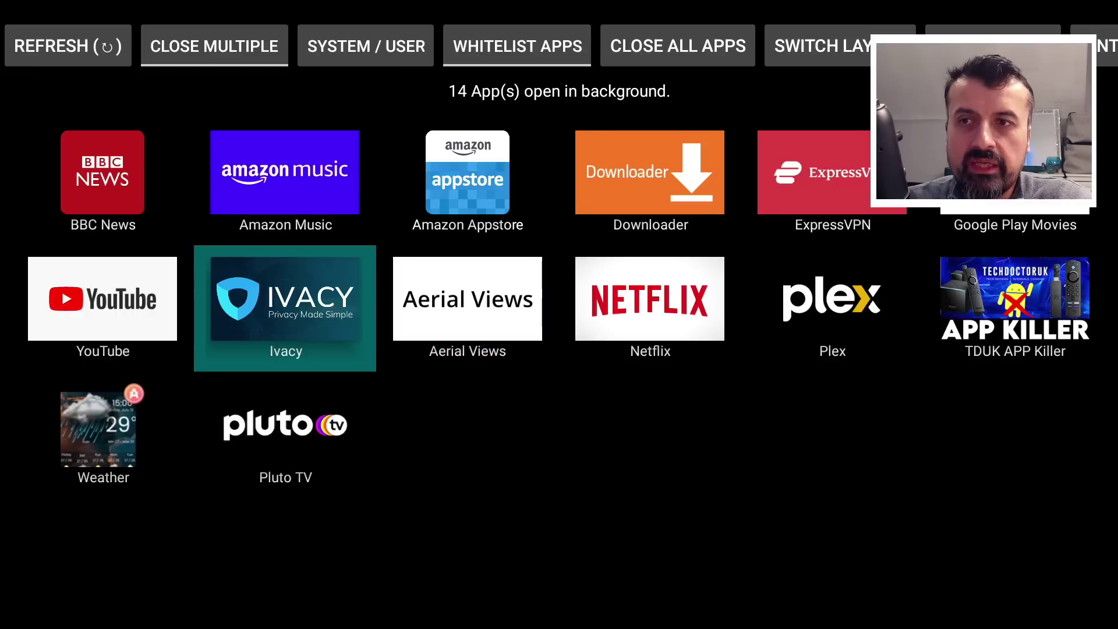
key(Right)
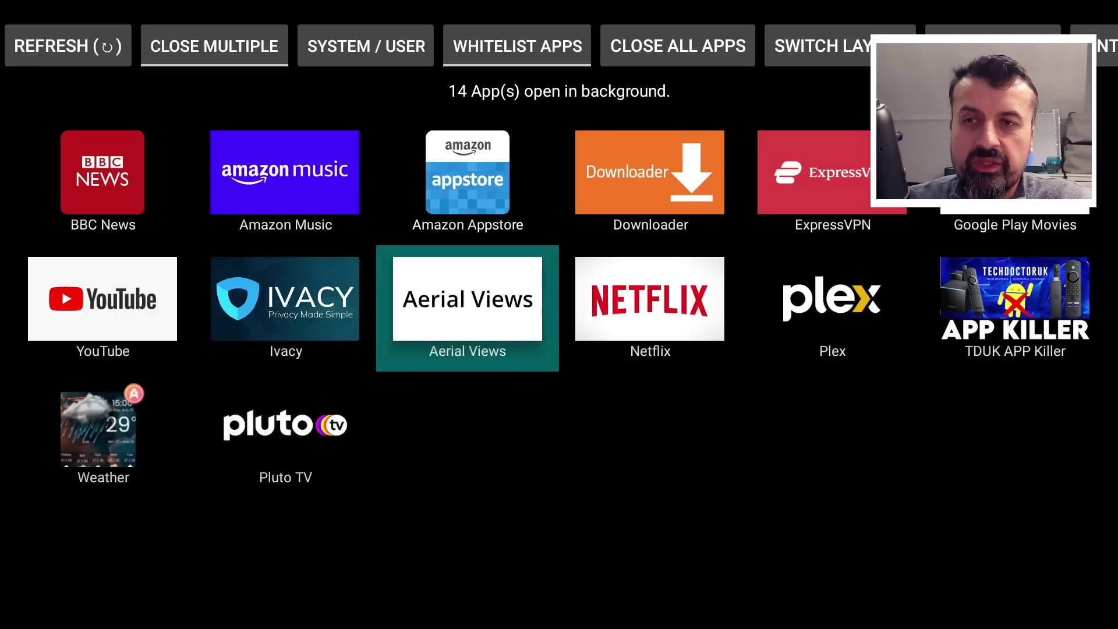
key(Escape)
key(Right)
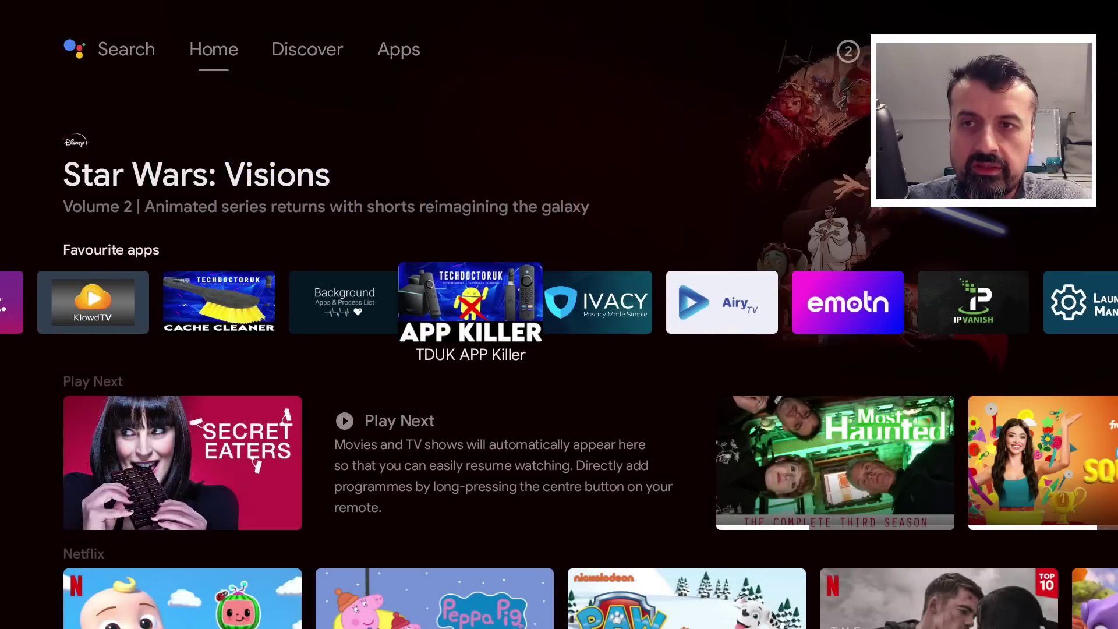
key(Return)
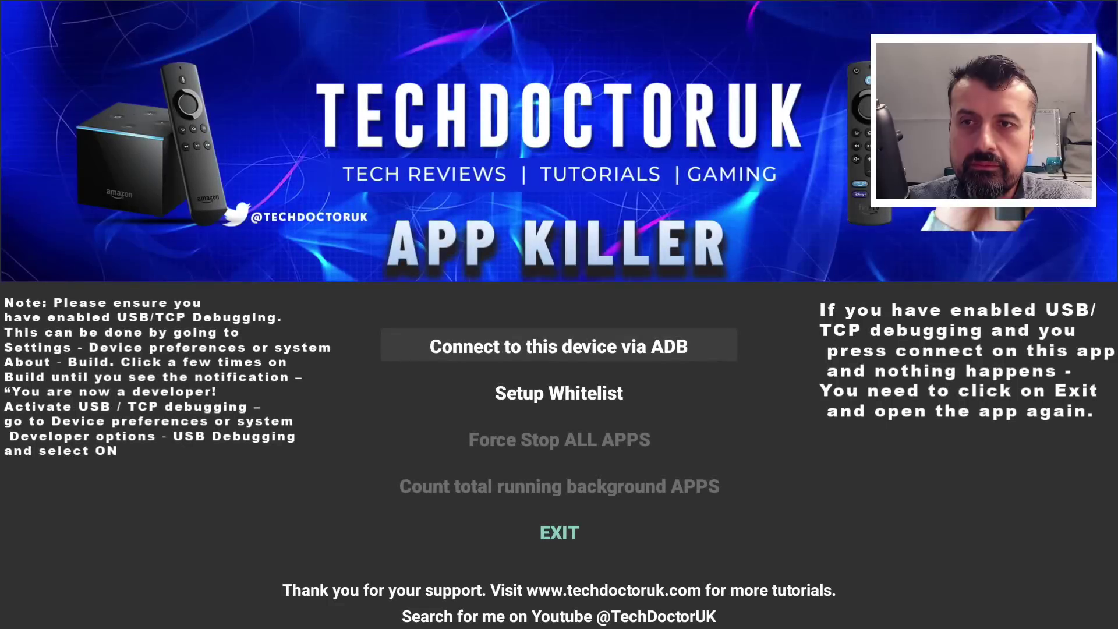
Switch on Aerial Views and Ivacy in the Apps Whitelist, then close the panel.
key(Down)
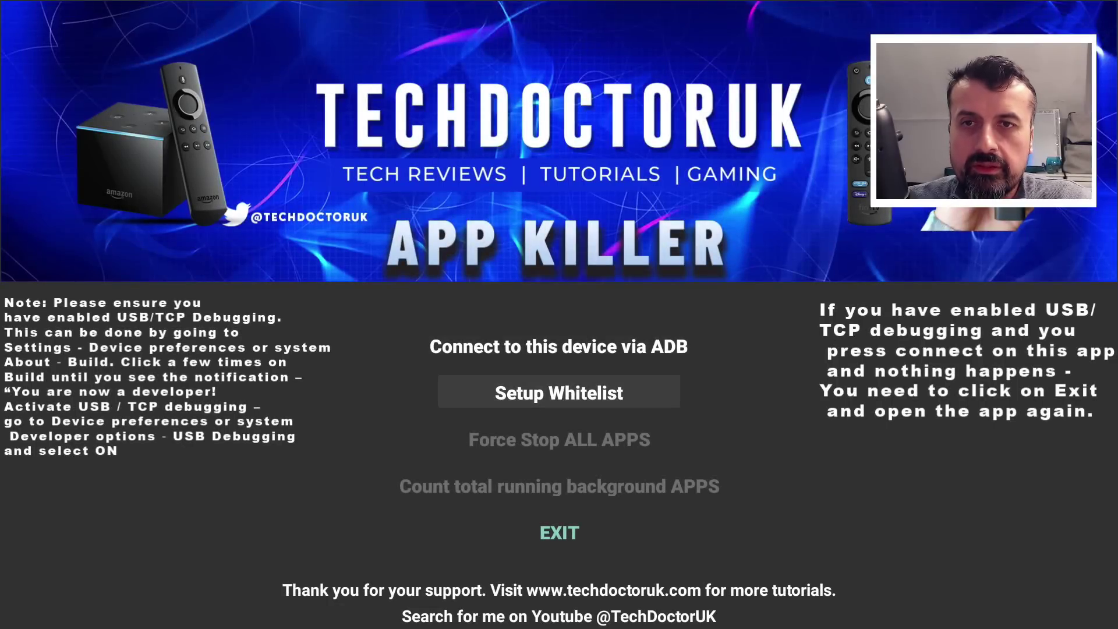
key(Return)
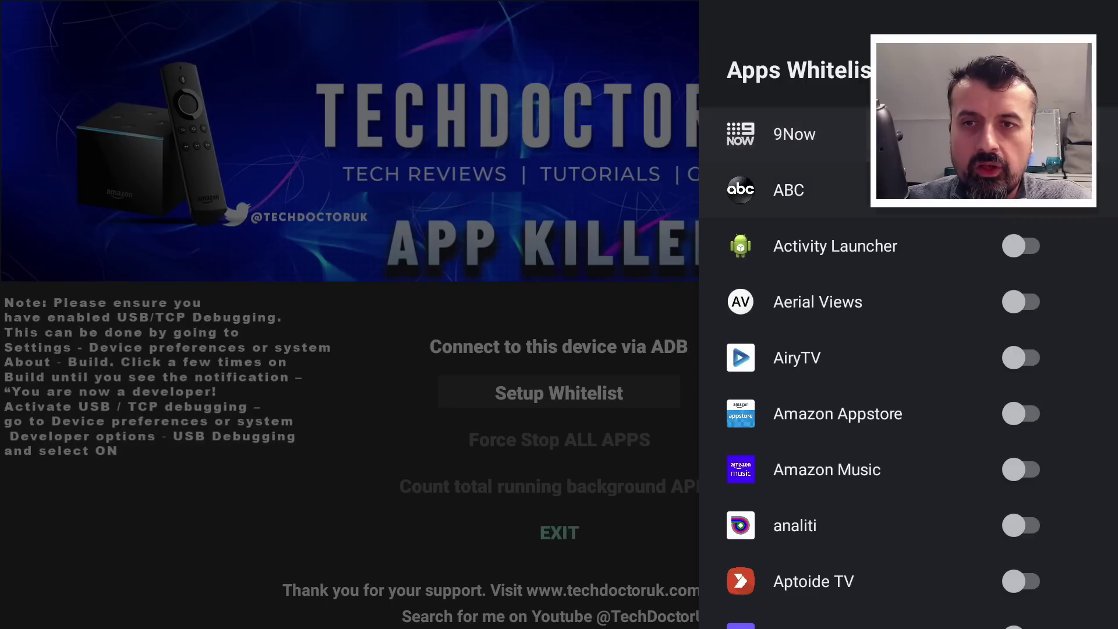
key(Down)
key(Down)
key(Down)
key(Down)
key(Down)
key(Down)
key(Down)
key(Down)
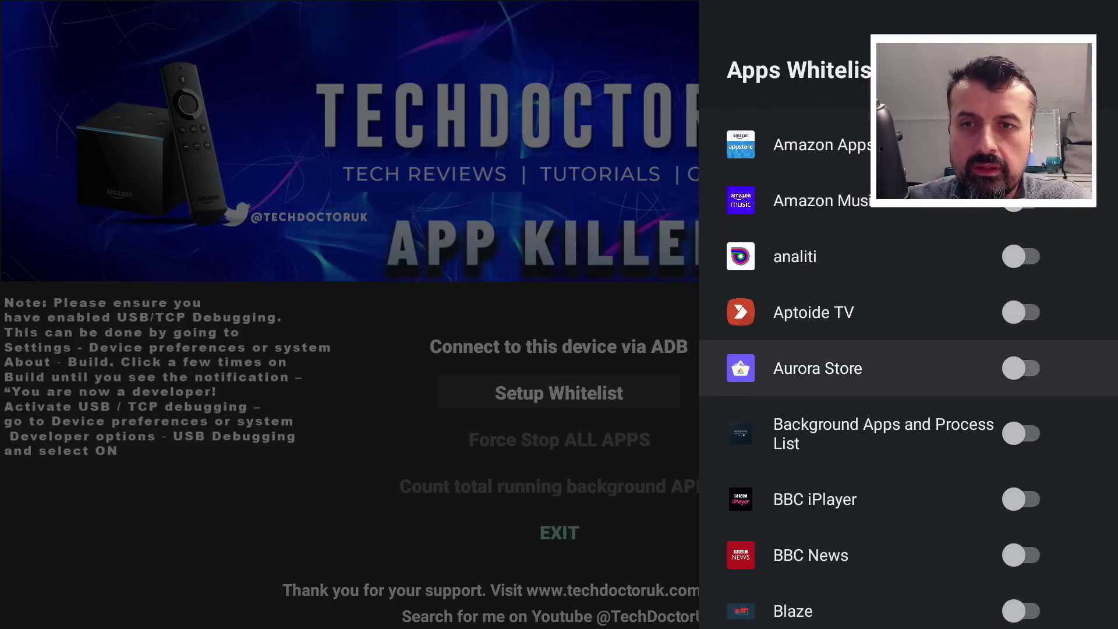
key(Down)
key(Down)
key(Down)
key(Up)
key(Up)
key(Up)
key(Up)
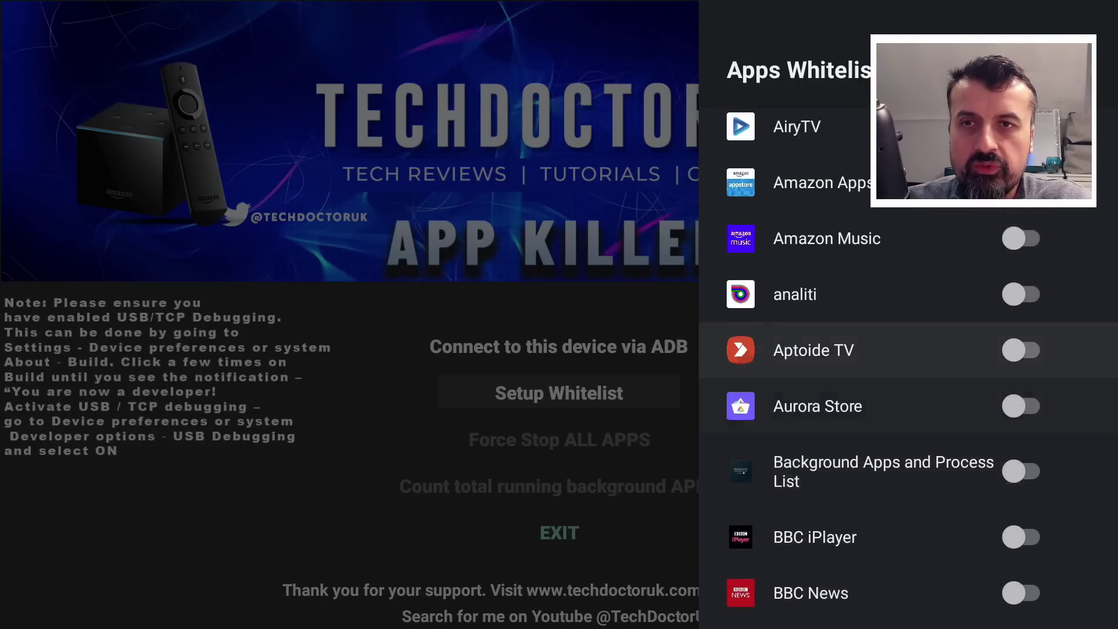
key(Up)
key(Up)
key(Up)
key(Up)
key(Up)
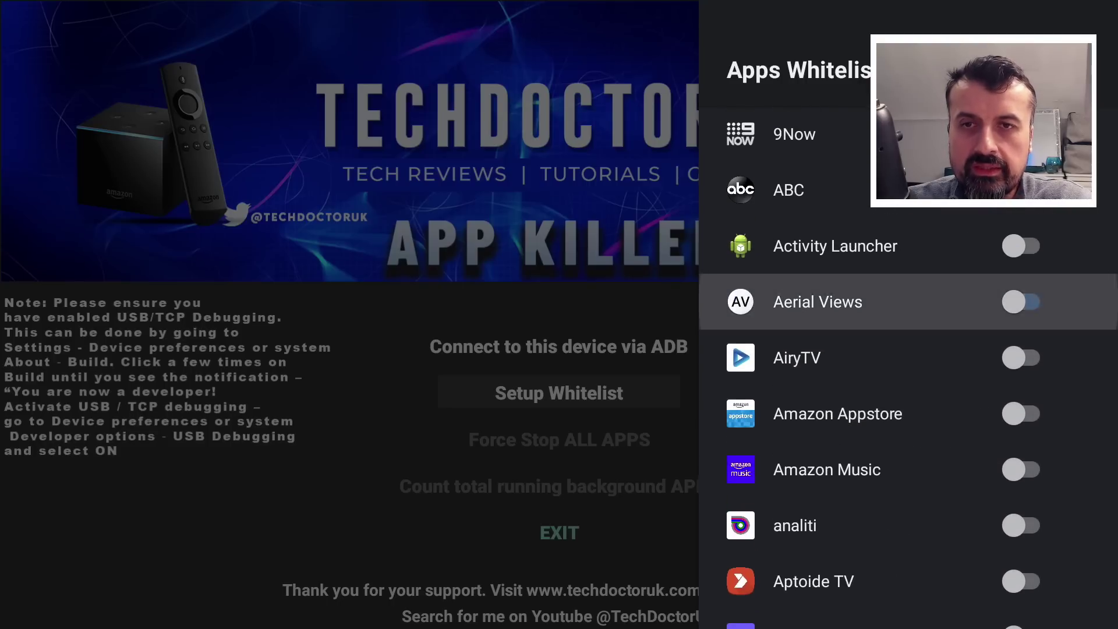
key(Return)
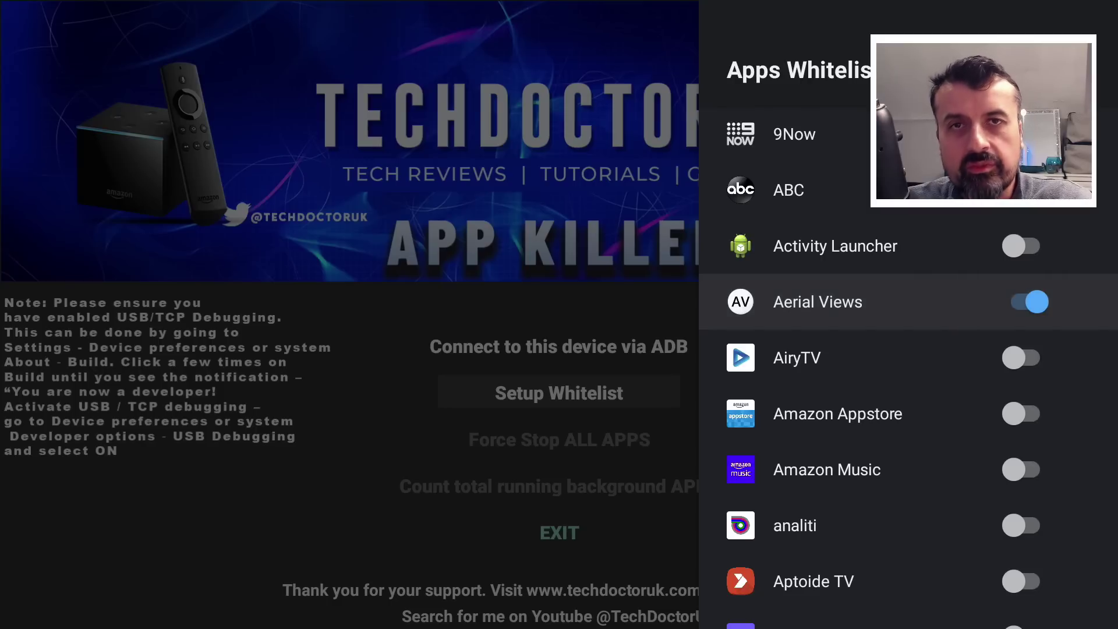
key(Down)
key(Down)
key(Down)
key(Down)
key(Down)
key(Down)
key(Down)
key(Down)
key(Down)
key(Down)
key(Down)
key(Down)
key(Down)
key(Down)
key(Down)
key(Down)
key(Down)
key(Down)
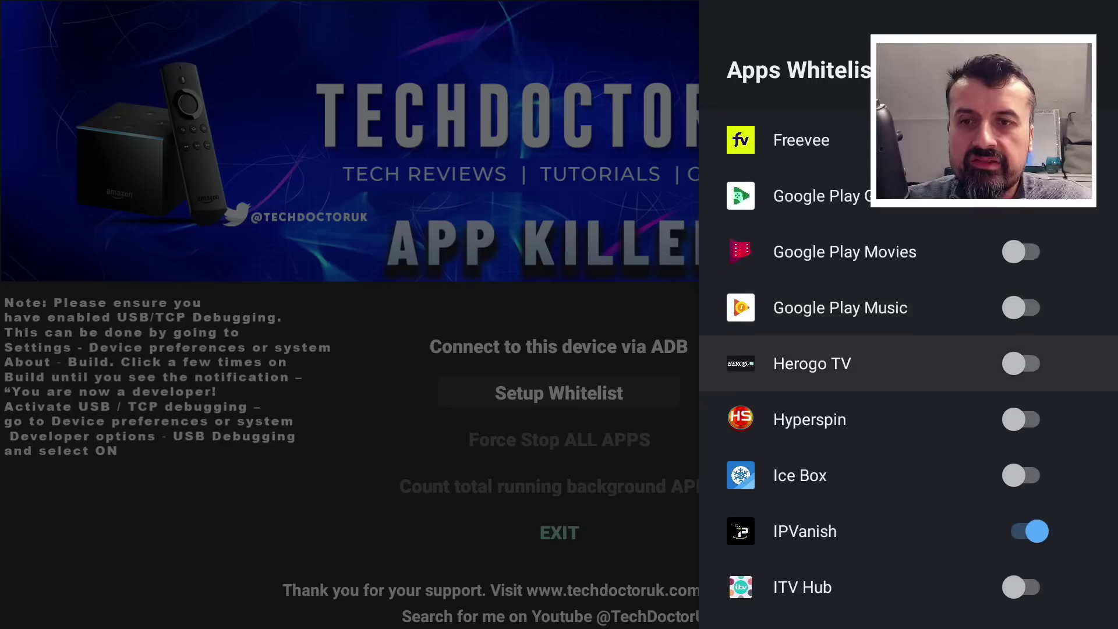
key(Down)
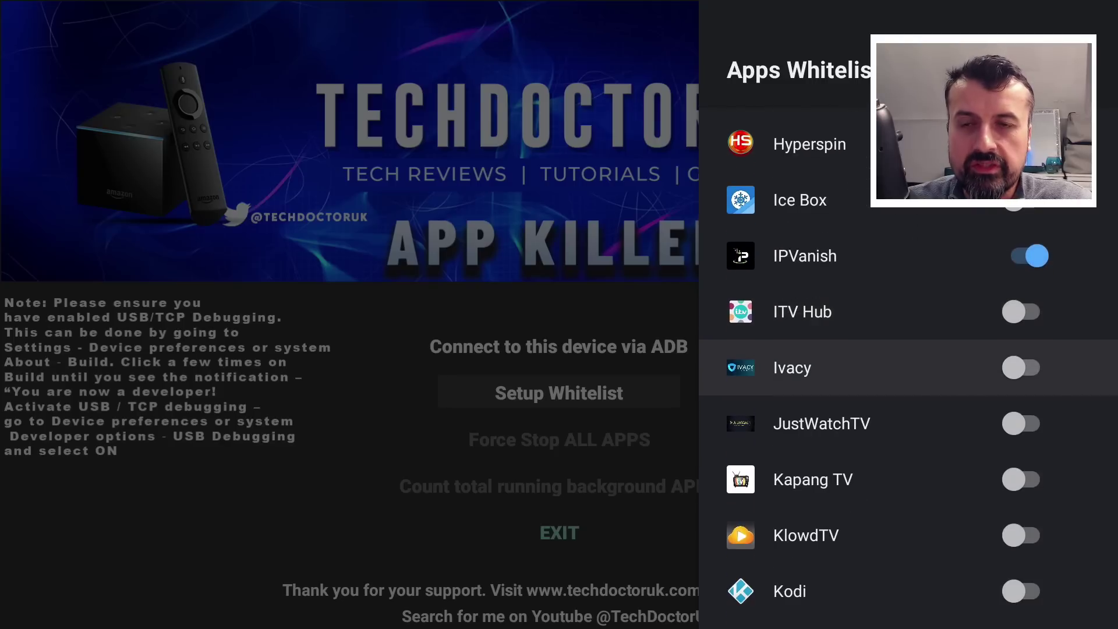
key(Return)
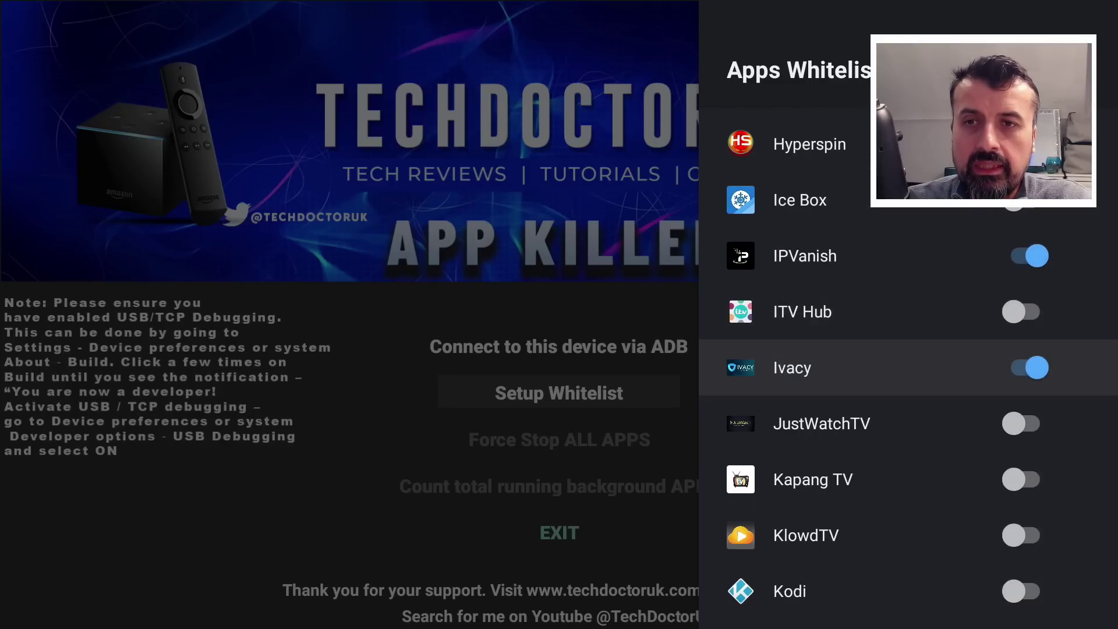
key(Escape)
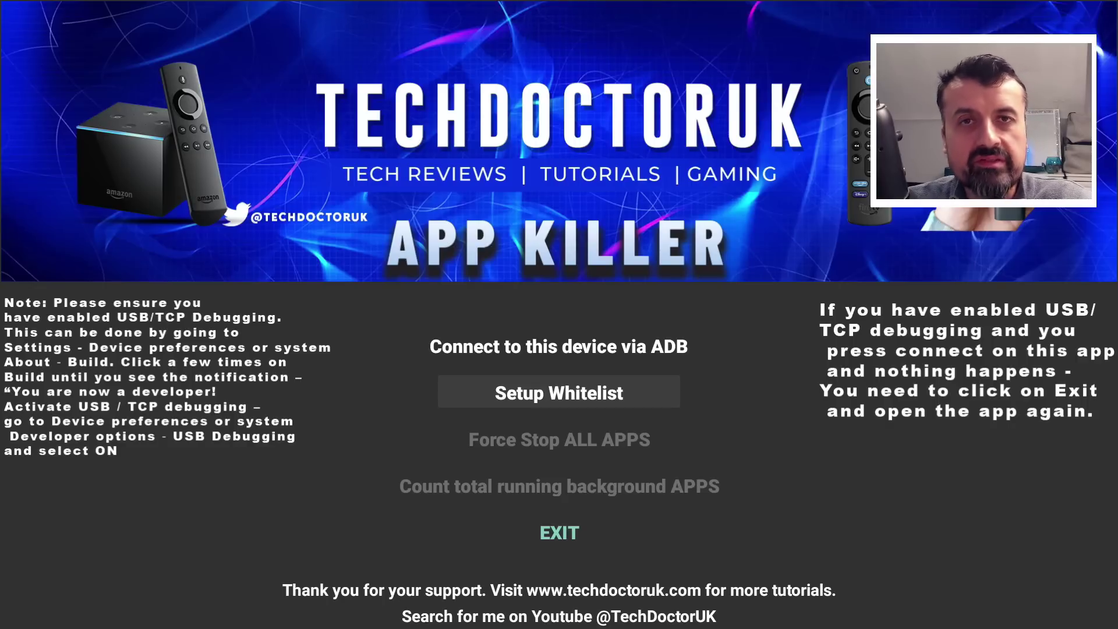
Connect App Killer over ADB and count the 14 running background apps.
click(559, 345)
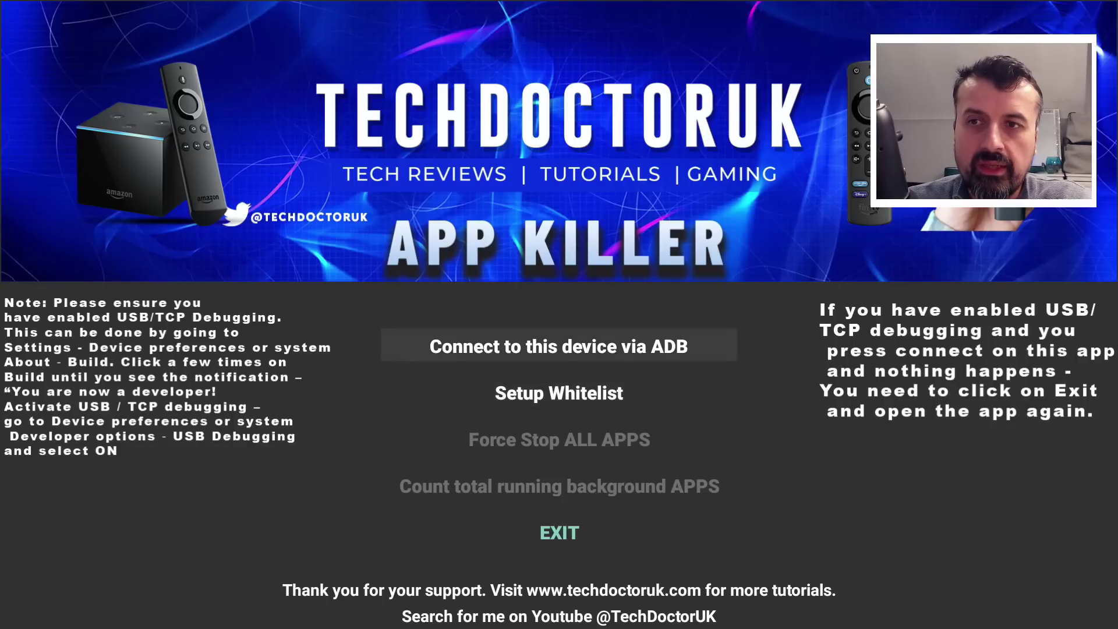
key(Return)
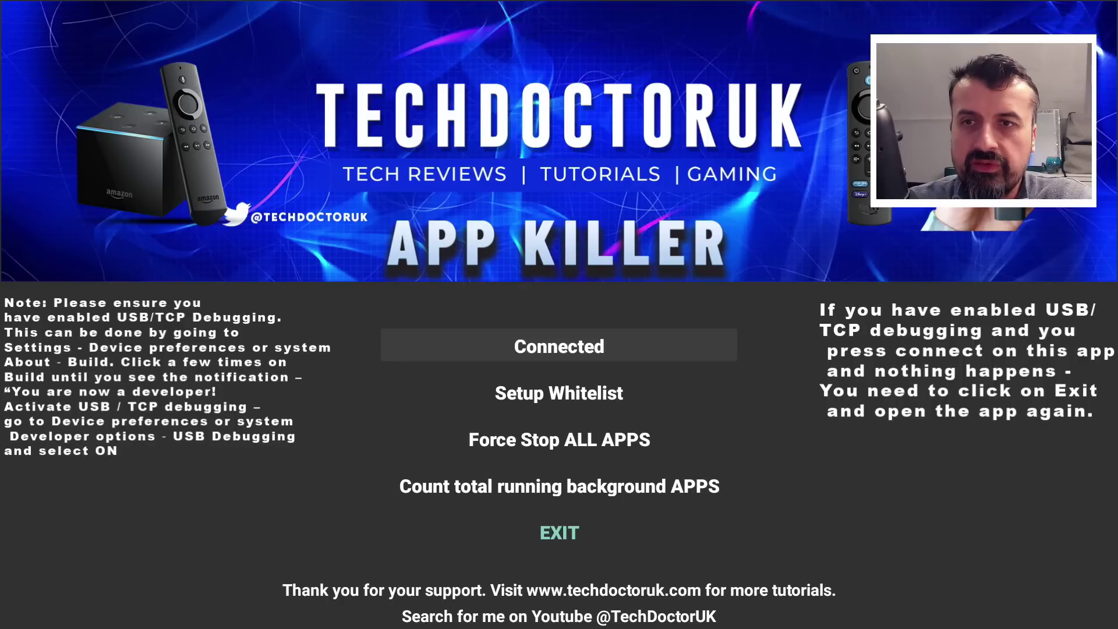
key(Down)
key(Down)
key(Down)
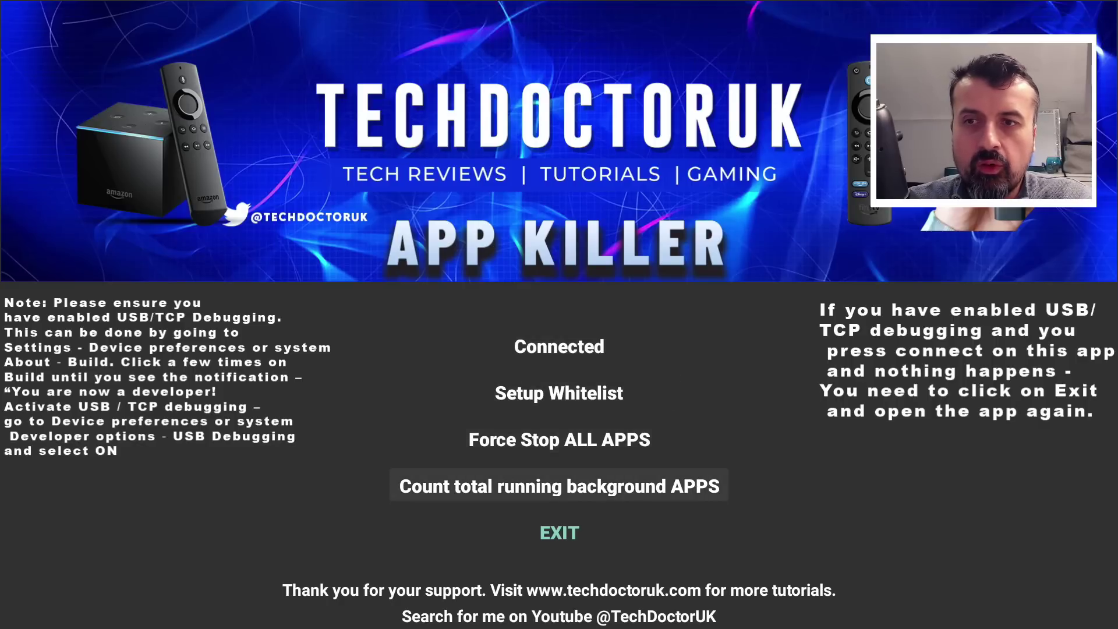
key(Return)
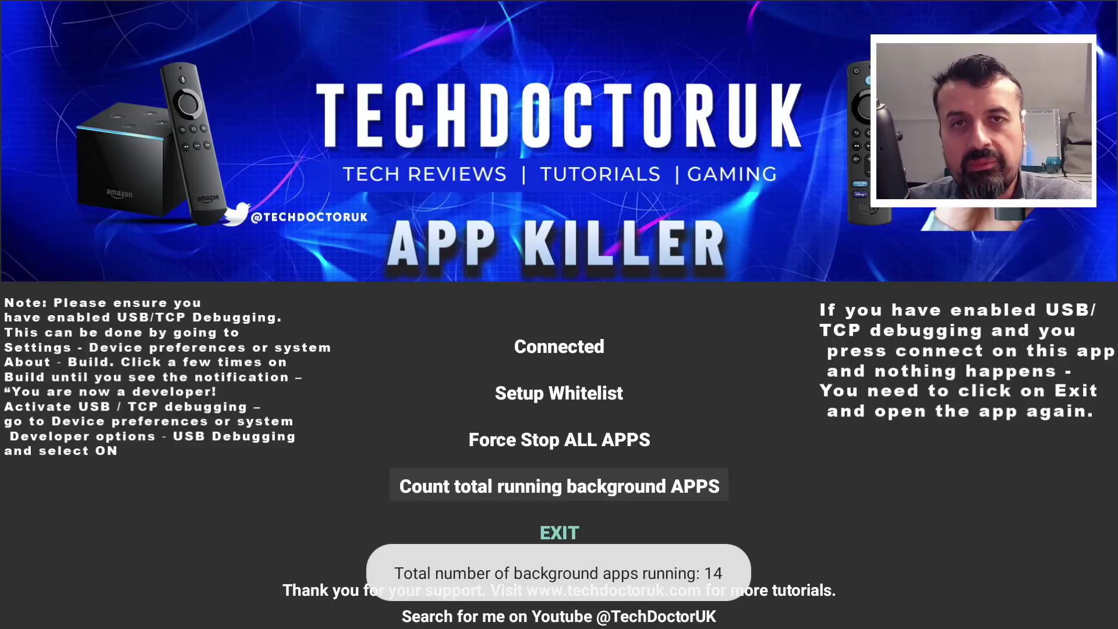
Force-stop all non-whitelisted background apps, killing 9 of them.
key(Up)
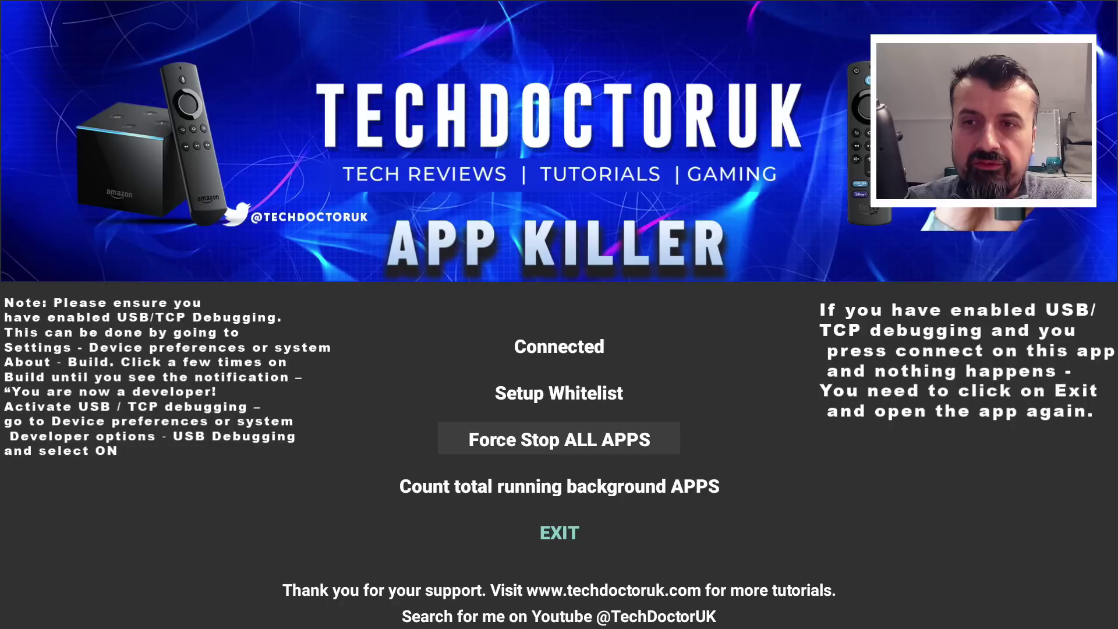
key(Return)
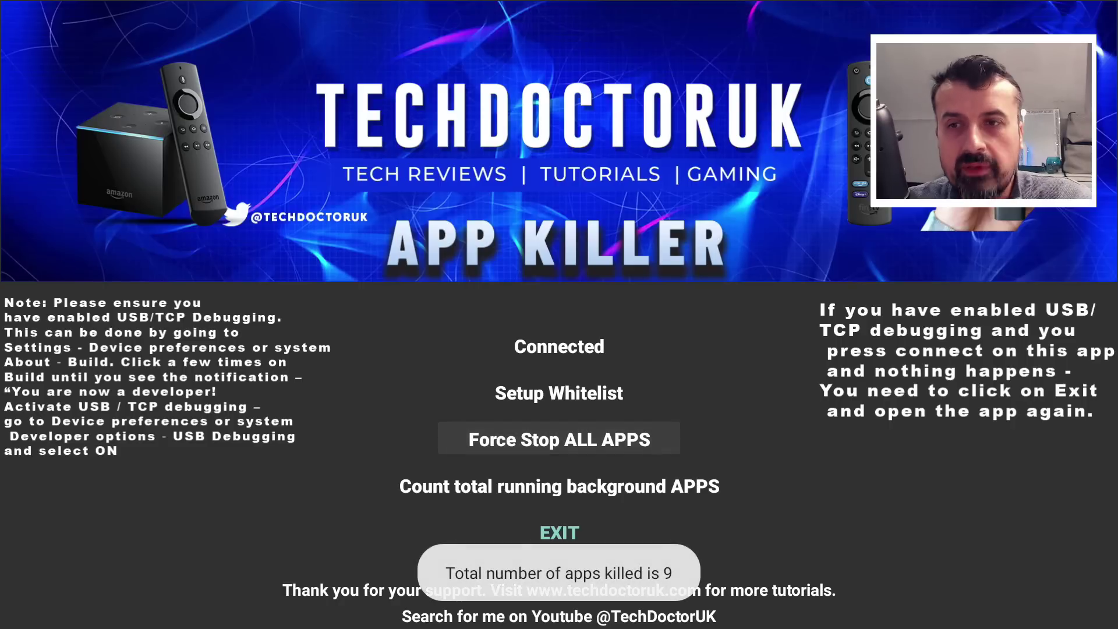
key(Down)
key(Down)
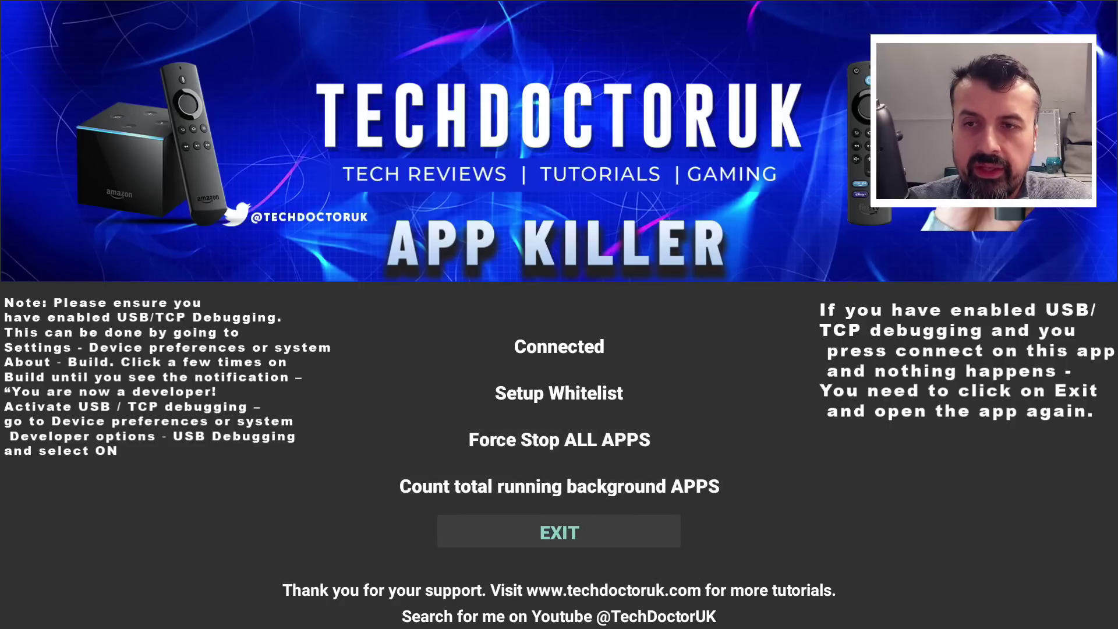
Exit App Killer and open Background Apps to see the 3 remaining apps.
key(Return)
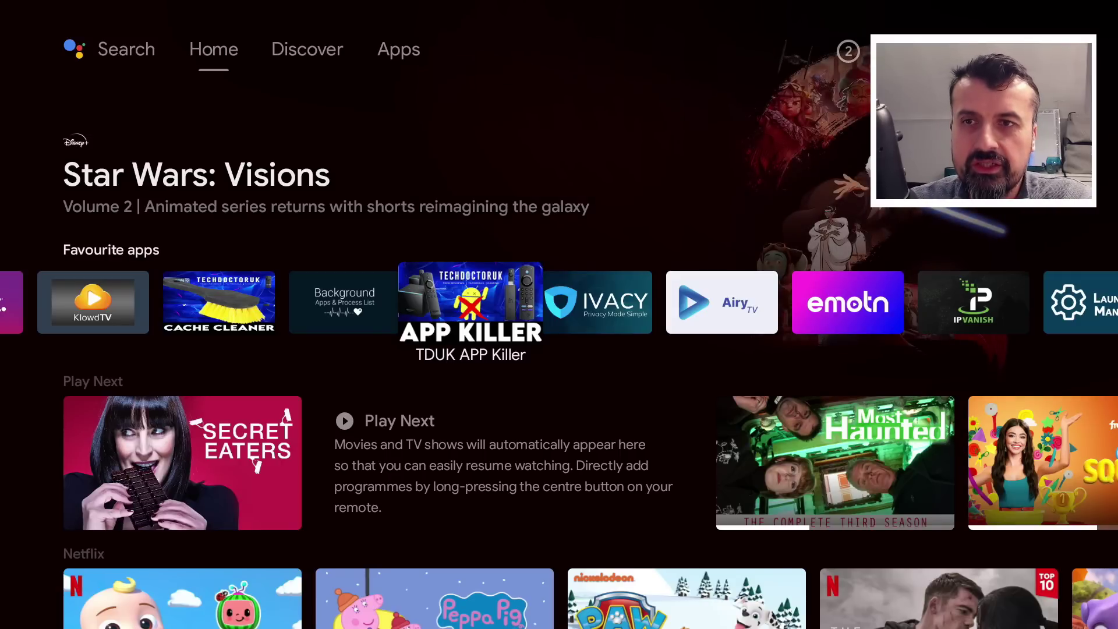
key(Left)
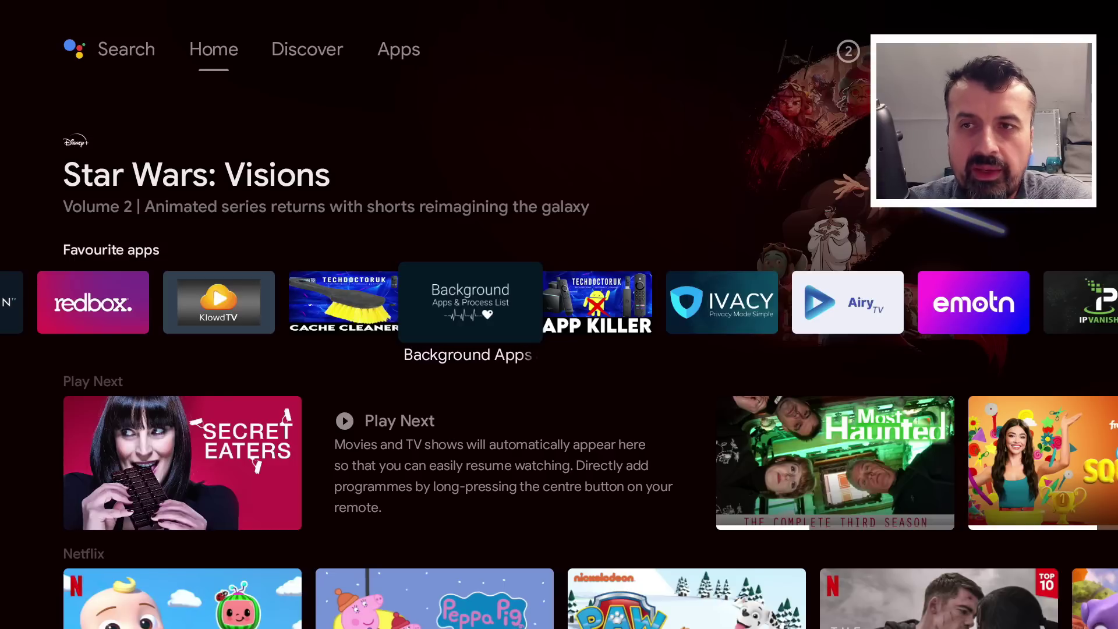
key(Return)
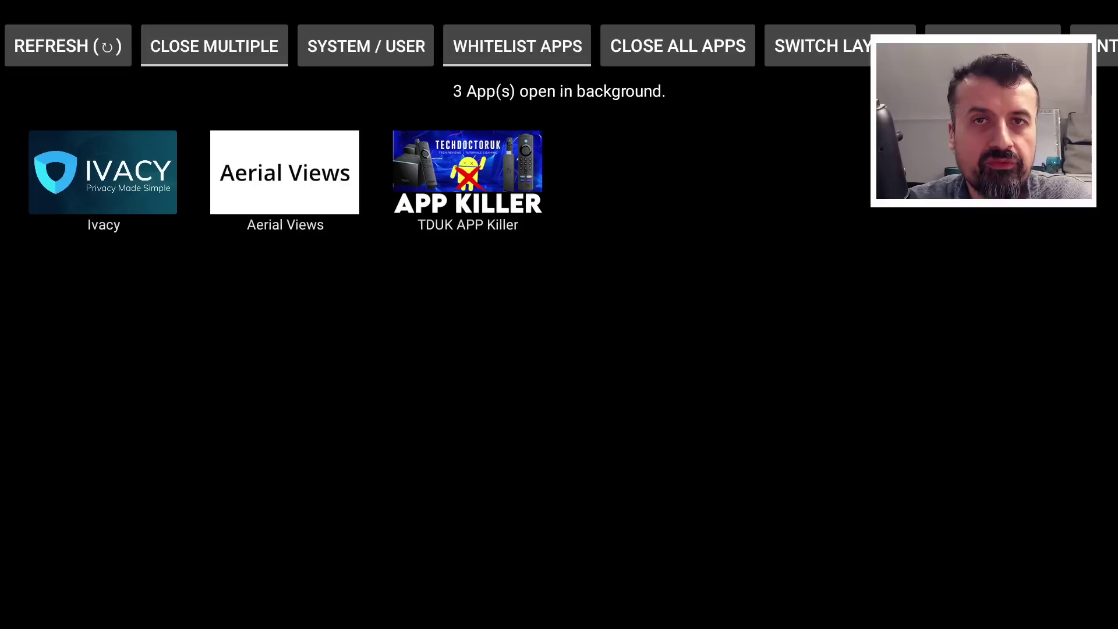
Refresh the background apps list, confirming only three apps still run.
click(68, 45)
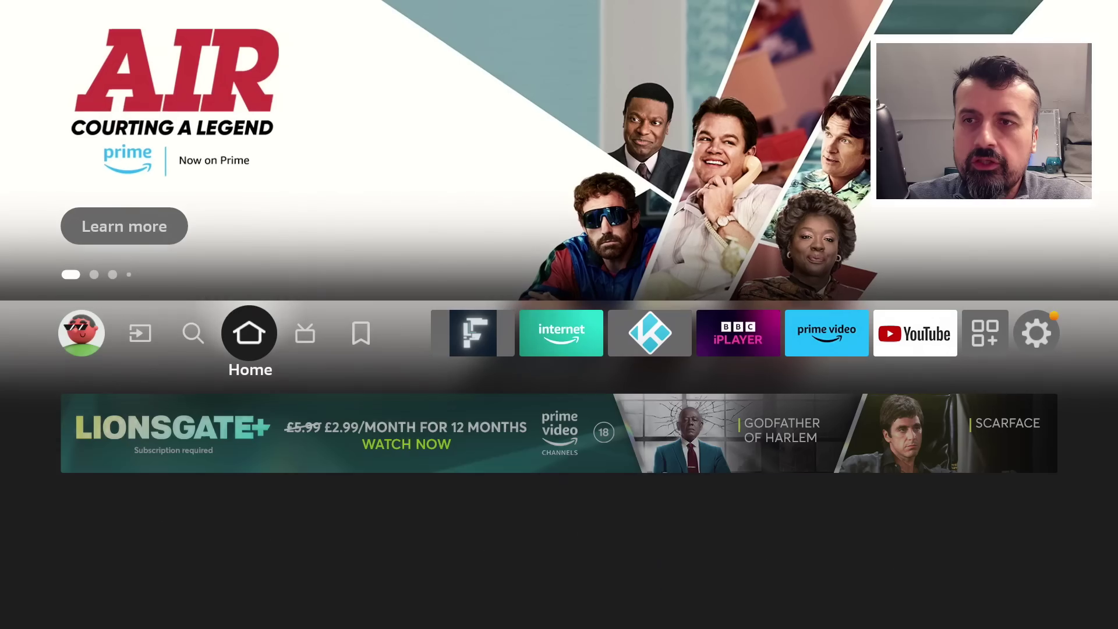
Enter 'Td' in Fire TV search and choose the 'Tduk App Killer' suggestion.
key(Left)
key(Return)
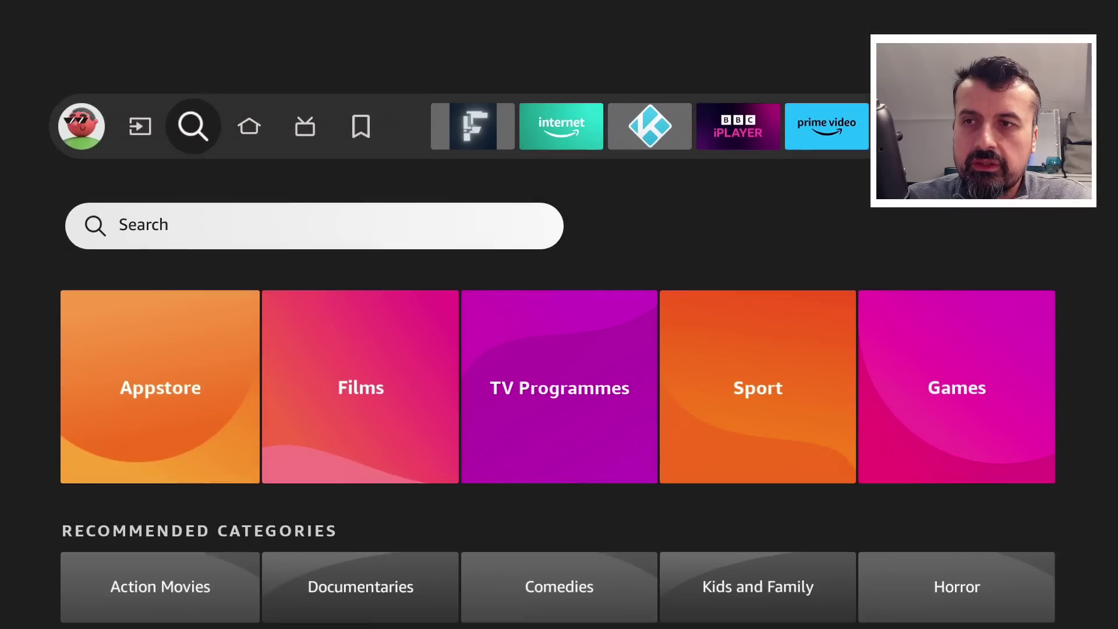
key(Return)
key(Right)
key(Right)
key(Right)
key(Right)
key(Right)
key(Right)
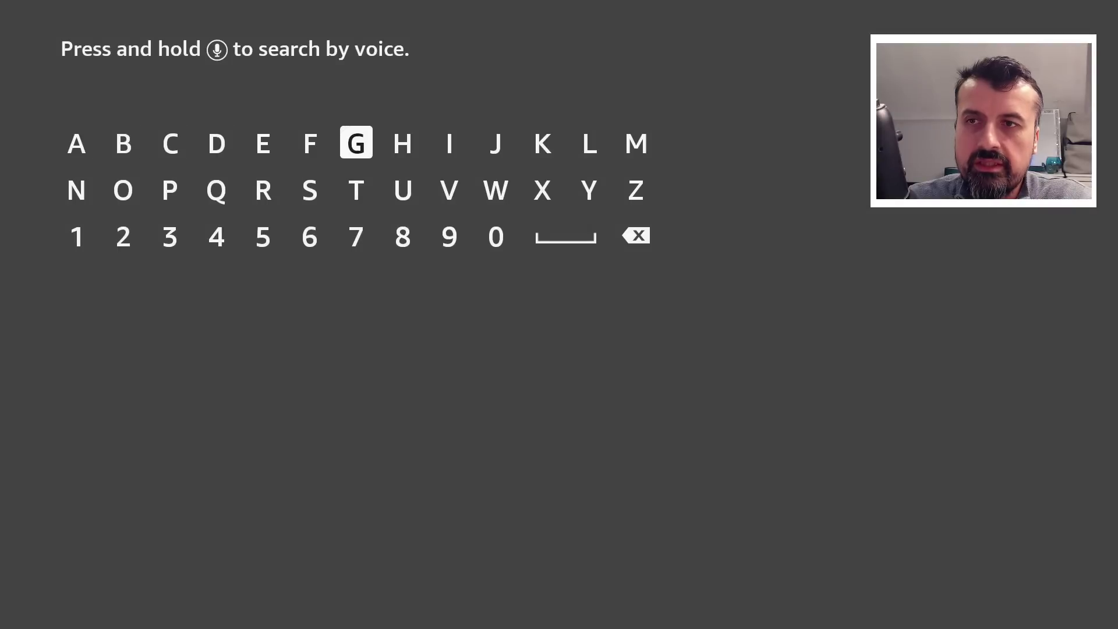
key(Down)
key(Return)
key(Left)
key(Left)
key(Left)
key(Up)
key(Return)
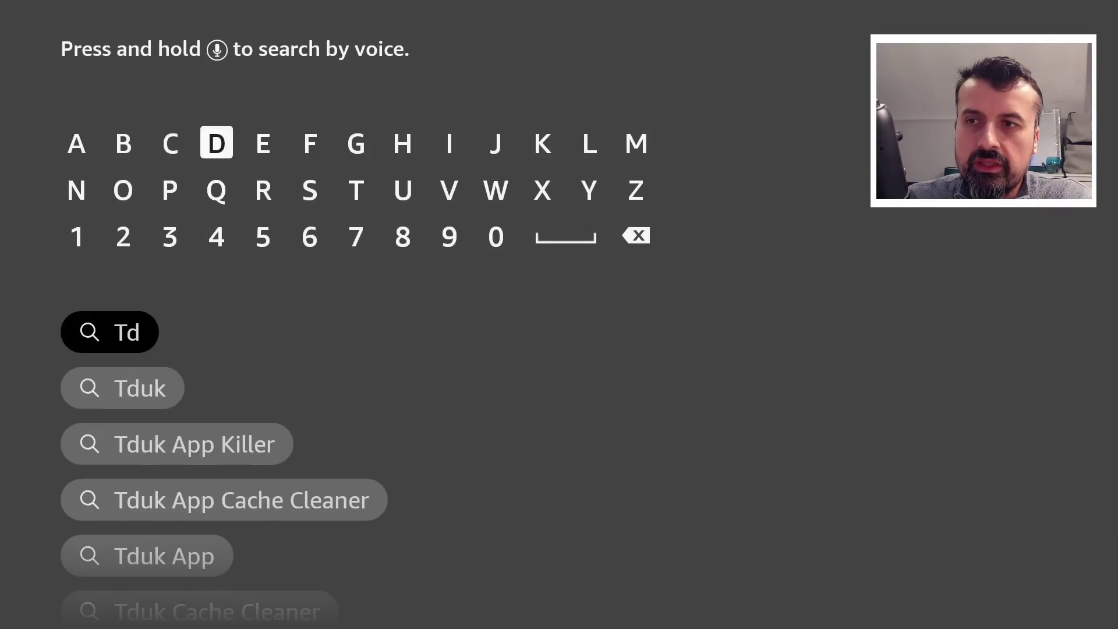
key(Down)
key(Down)
key(Down)
key(Down)
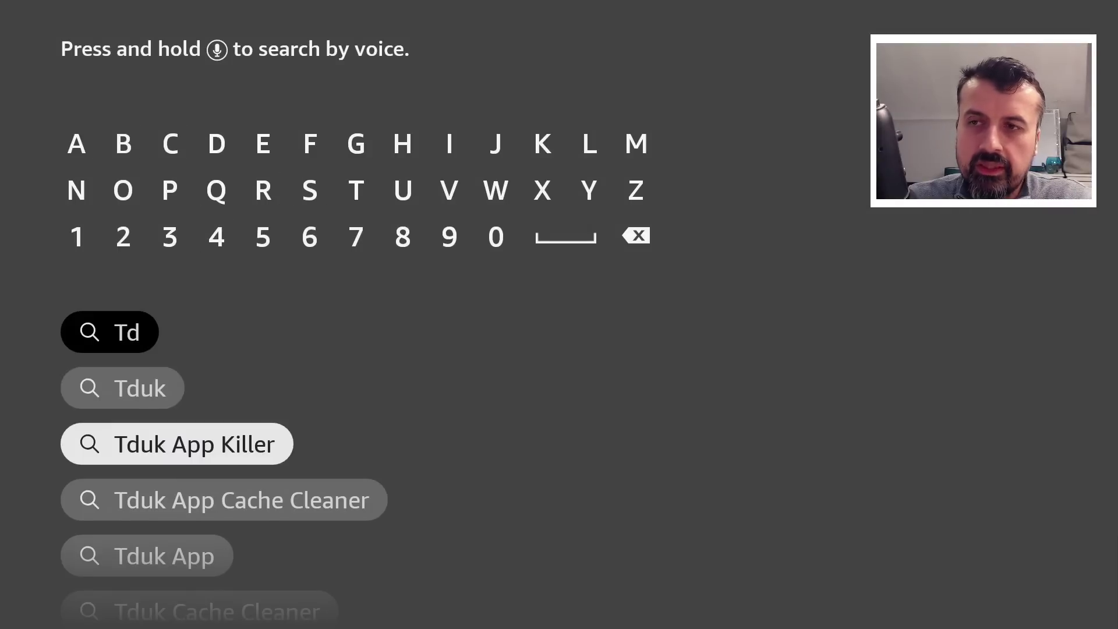
key(Return)
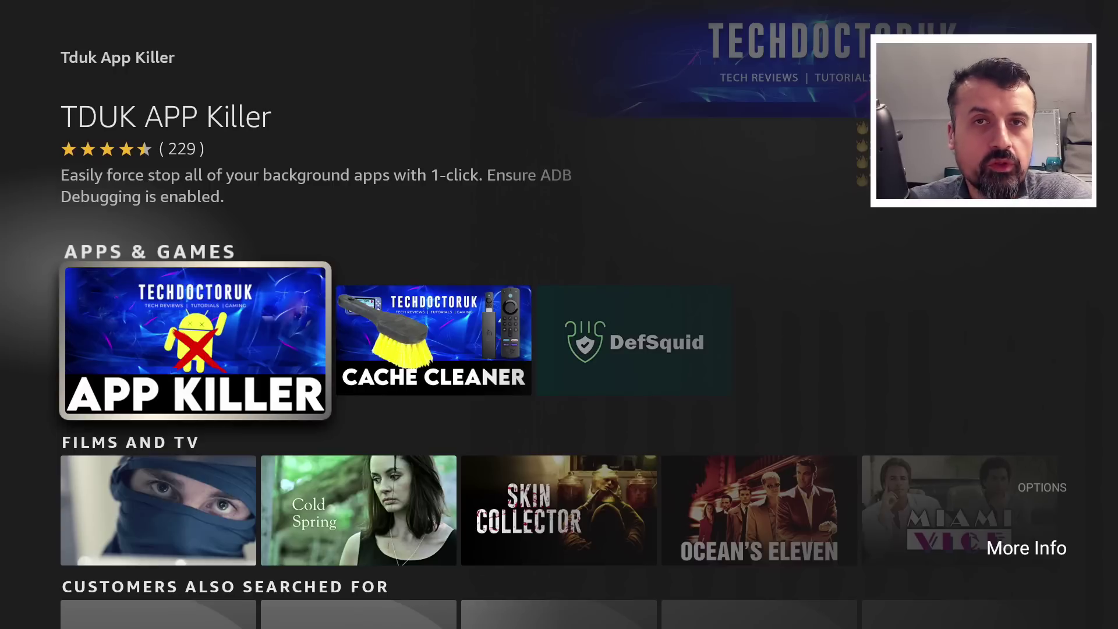
Open the TDUK APP Killer store page and read through its customer reviews.
key(Return)
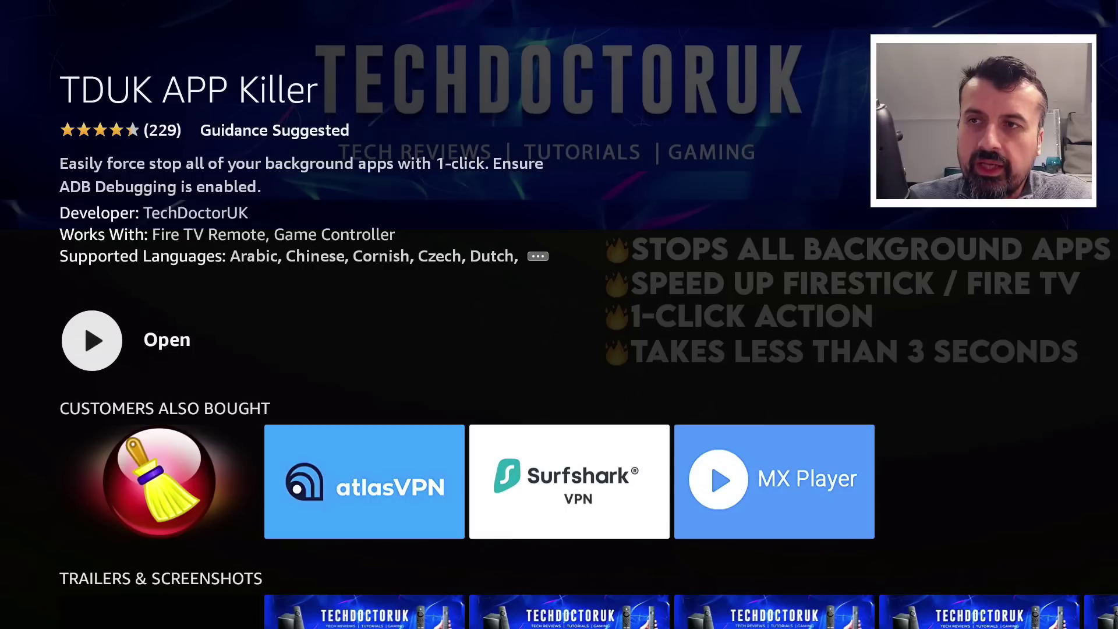
key(Down)
key(Down)
key(Down)
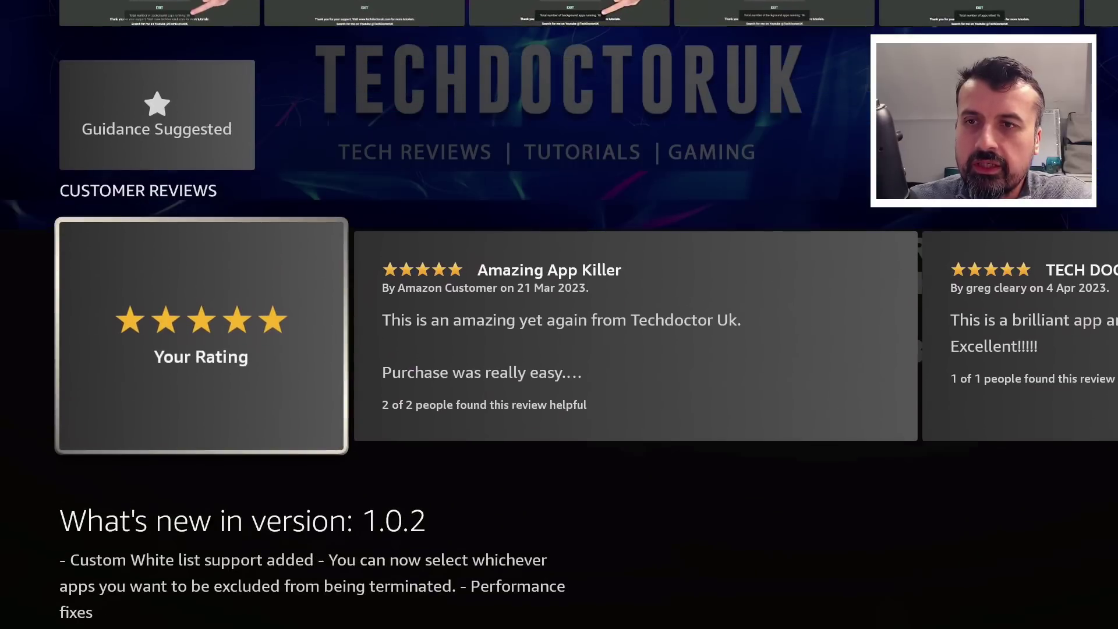
key(Right)
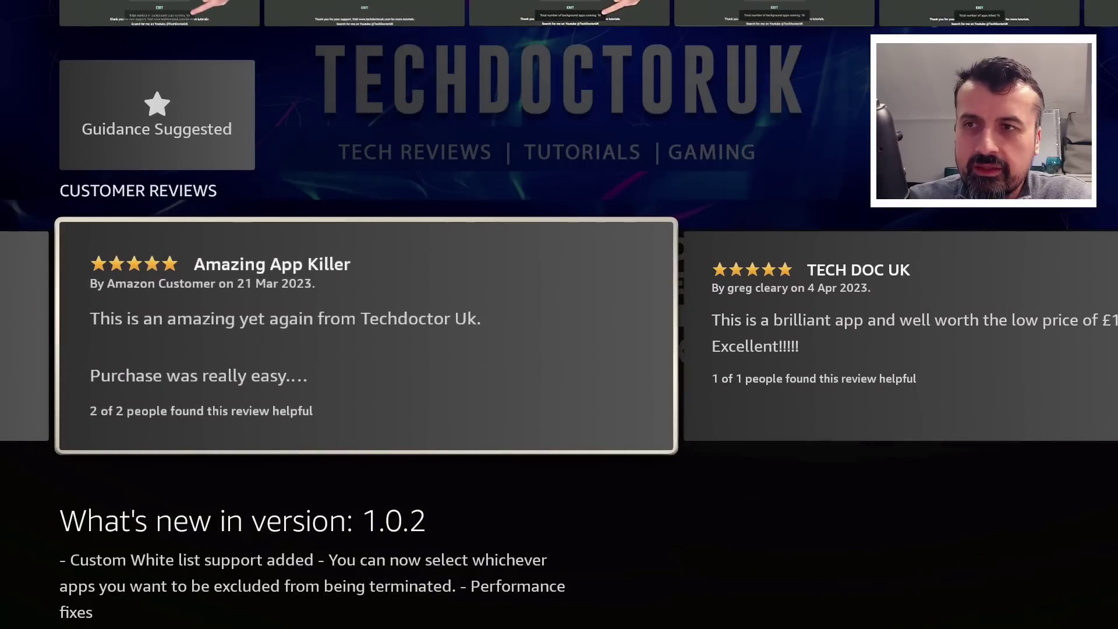
key(Right)
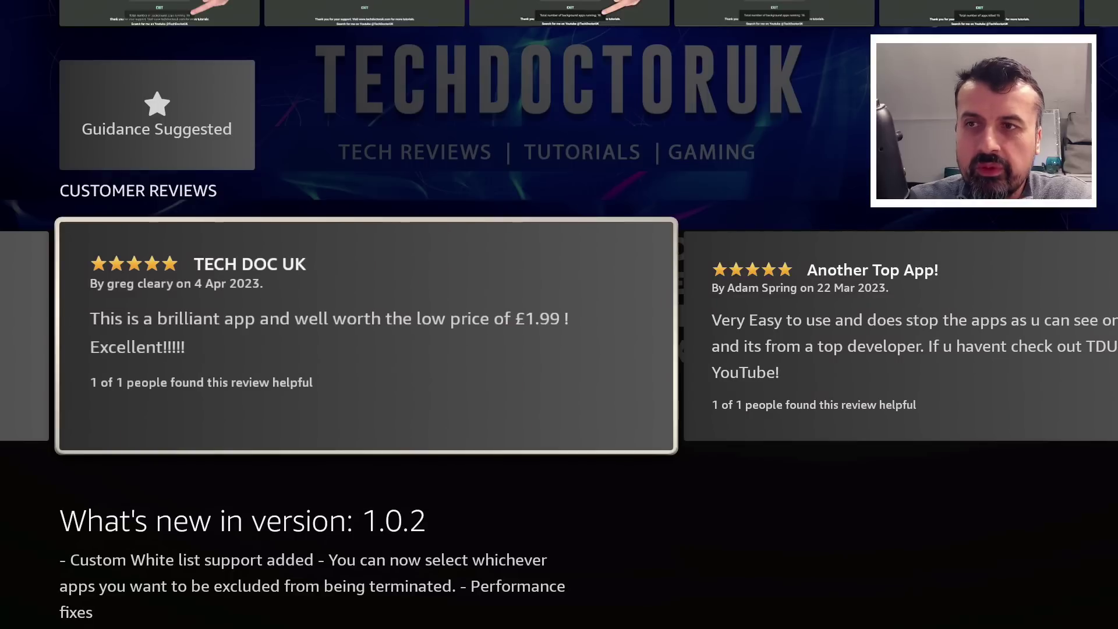
key(Right)
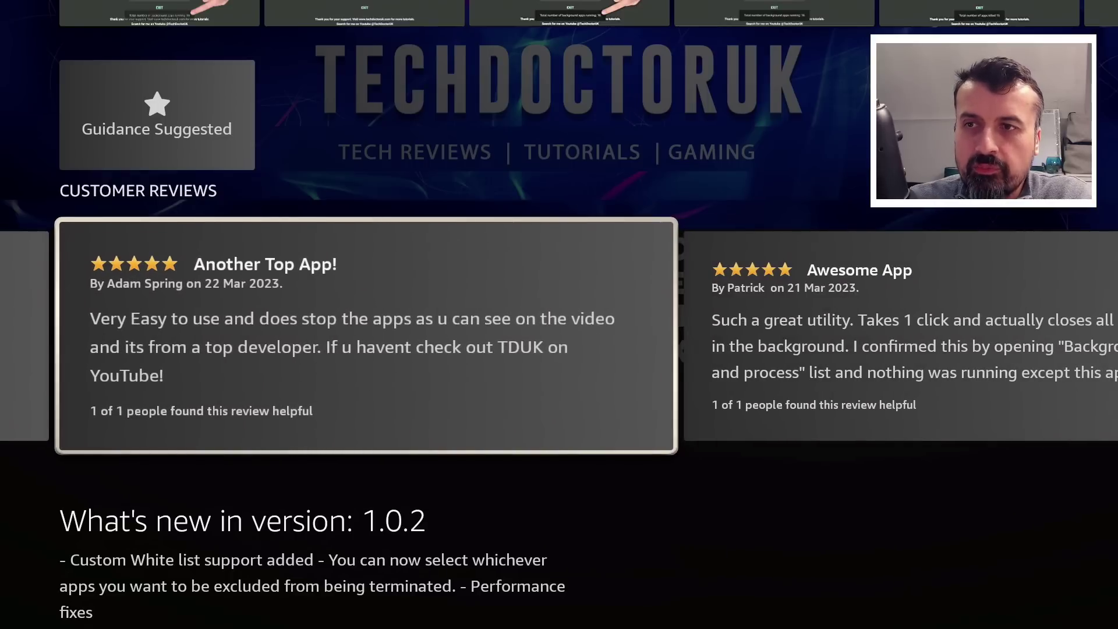
key(Right)
key(Right)
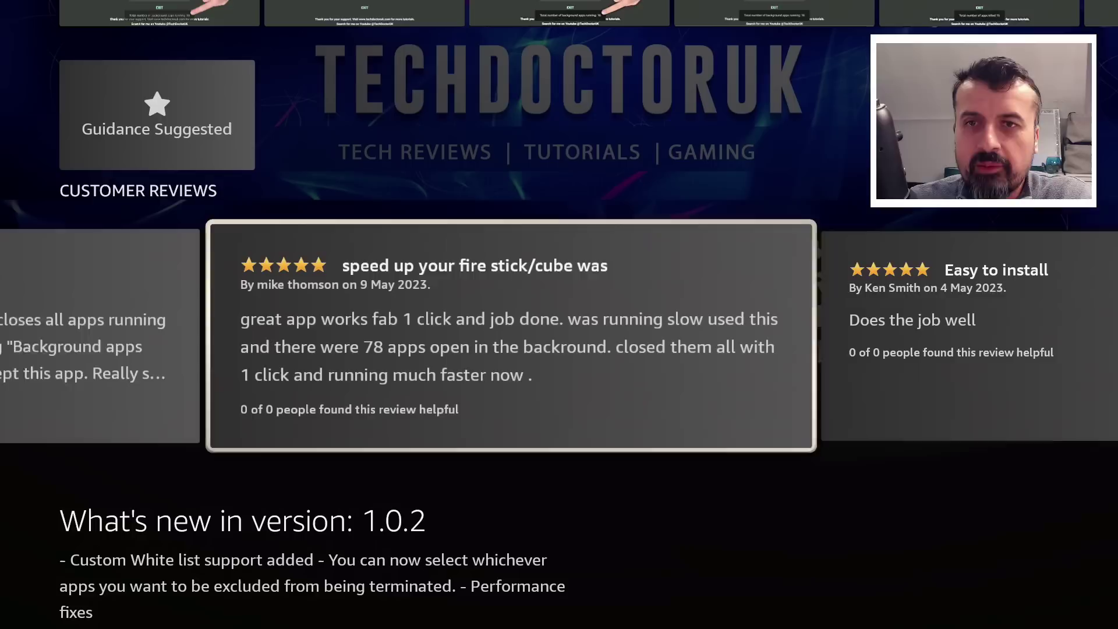
key(Right)
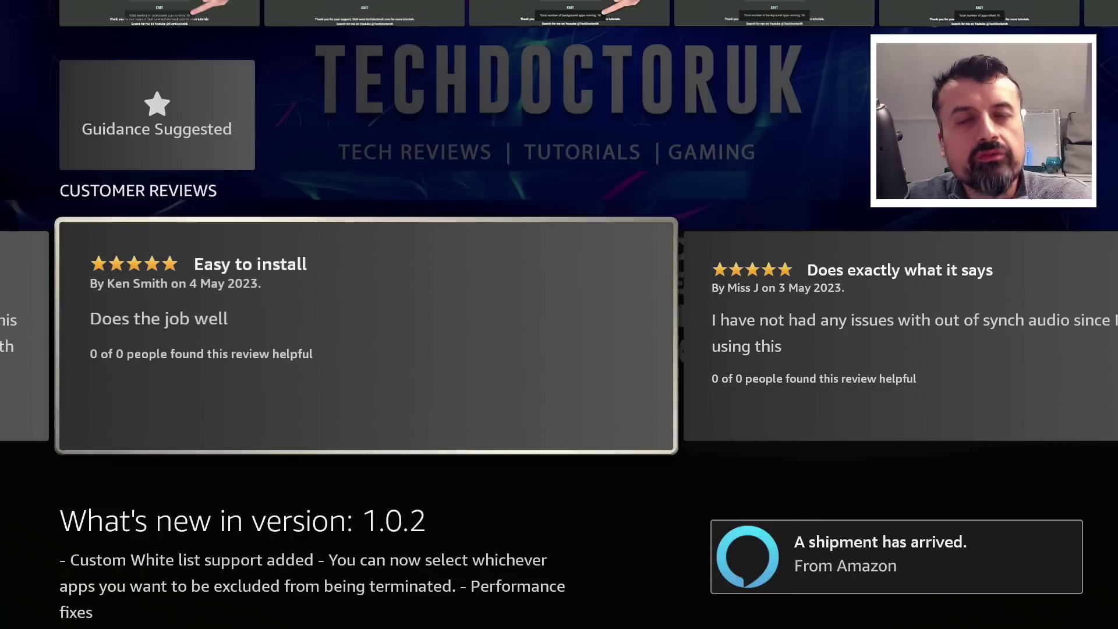
Check the trailers and version 1.0.2 details, then return to Your Apps & Channels.
key(Up)
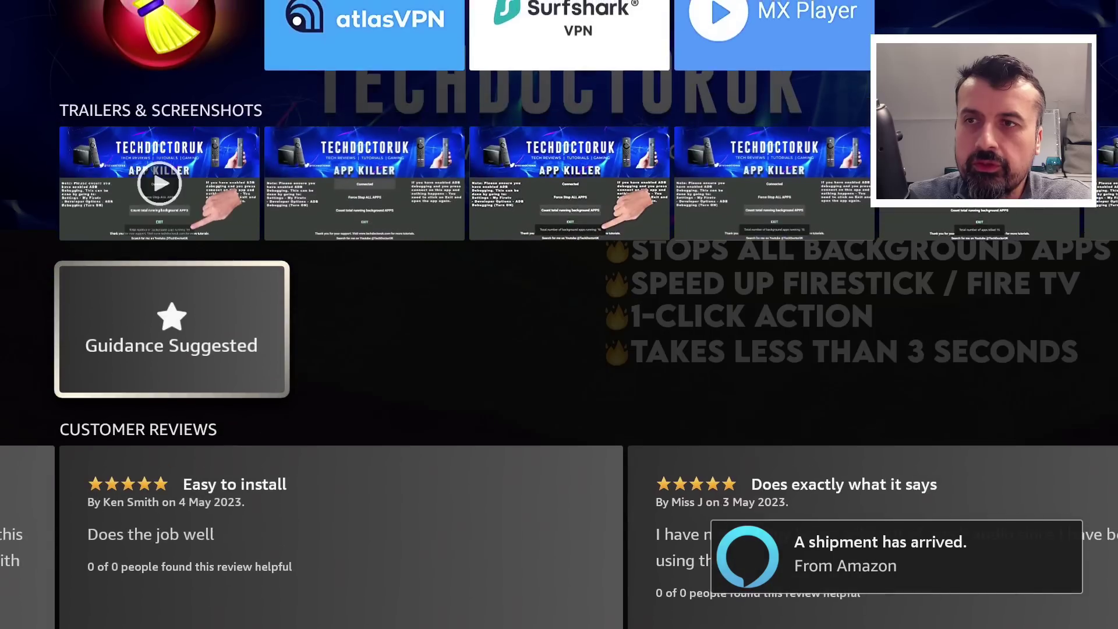
key(Up)
key(Up)
key(Up)
key(Down)
key(Down)
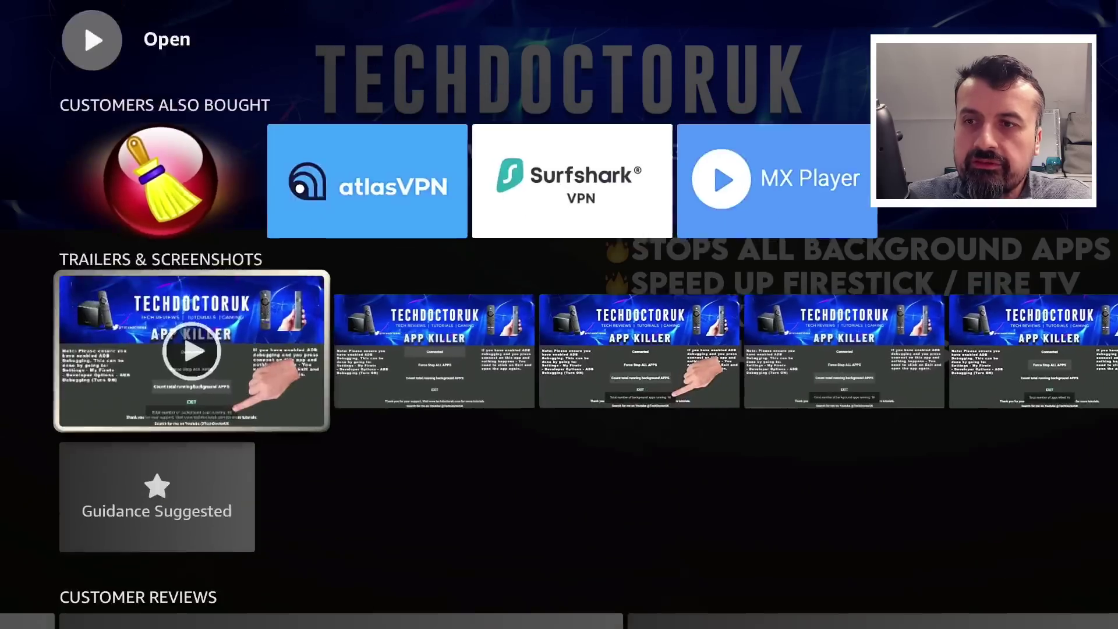
key(Down)
key(Down)
key(Down)
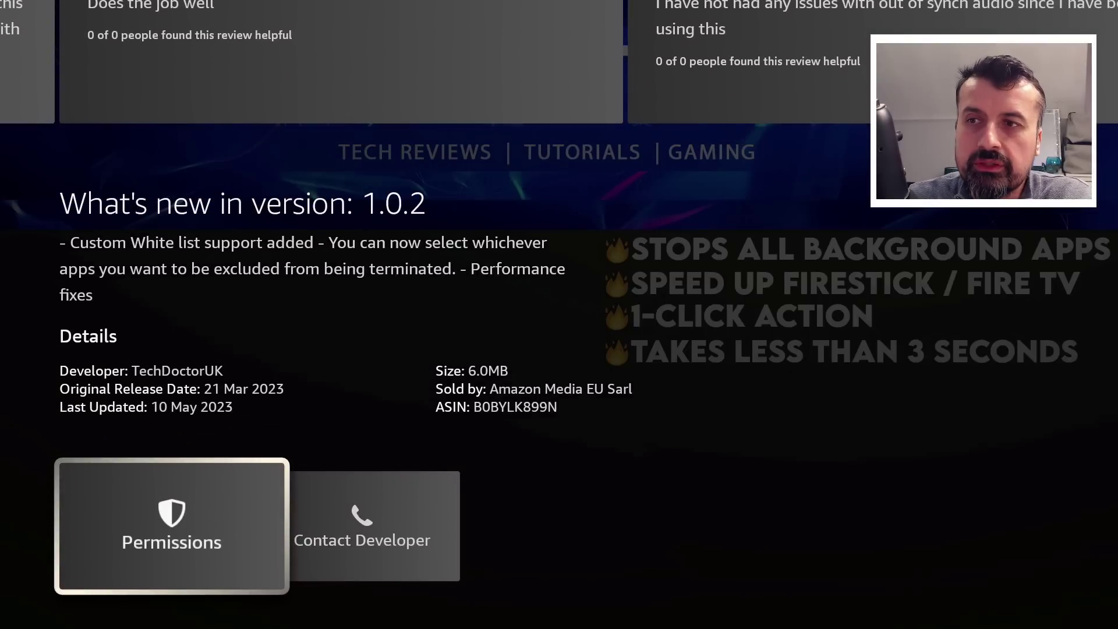
key(Up)
key(Down)
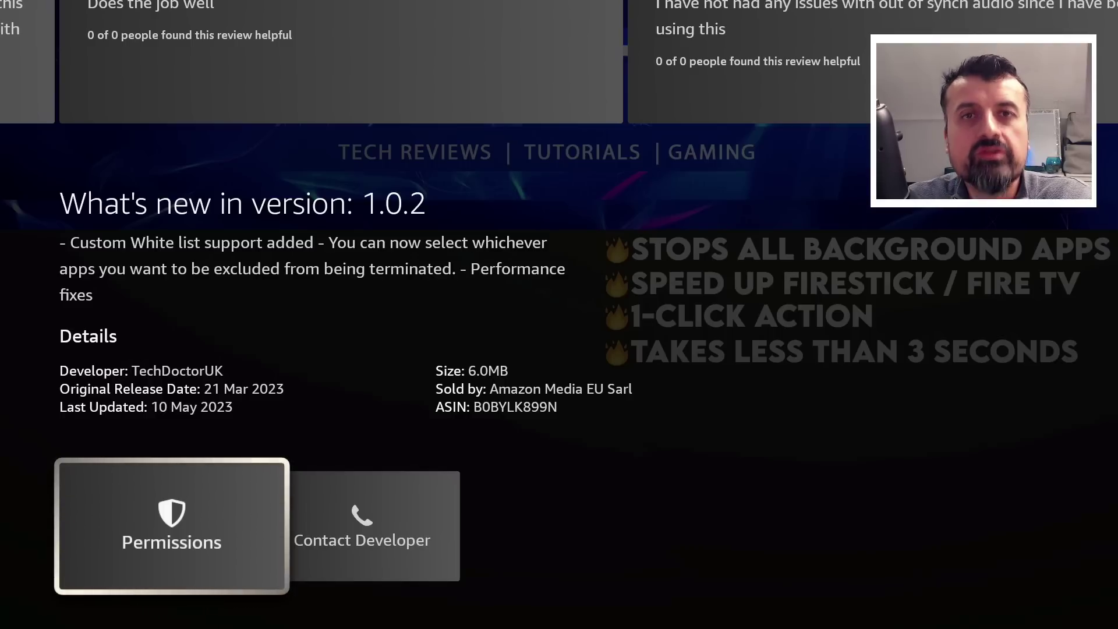
key(Escape)
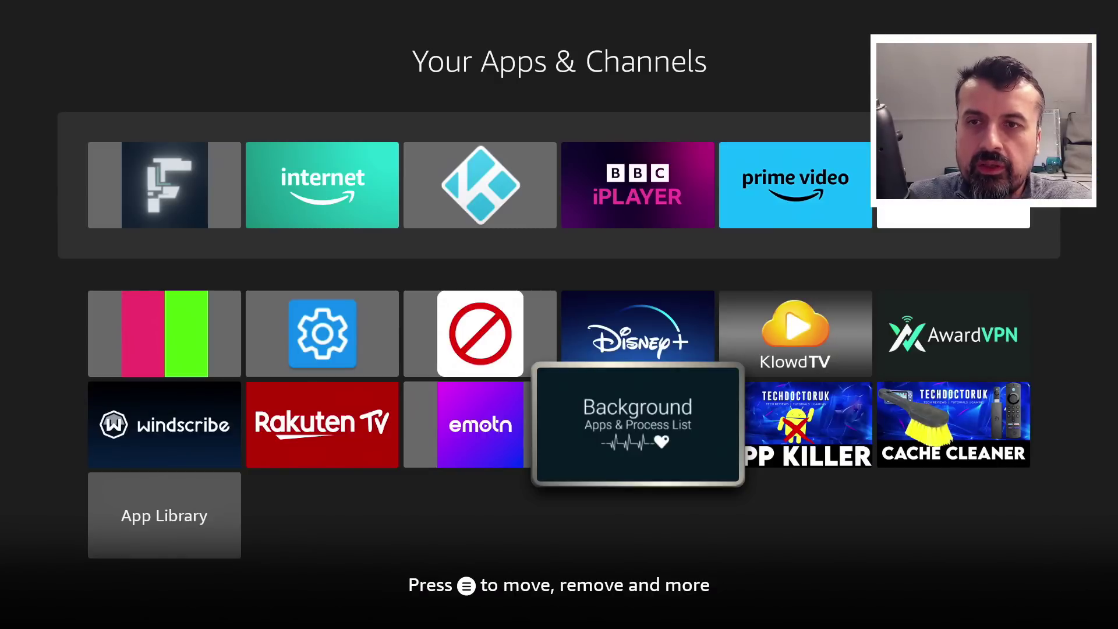
Reload Background Apps to list 8 running apps, check JustWatchTV and Aerial Views, then leave.
key(Return)
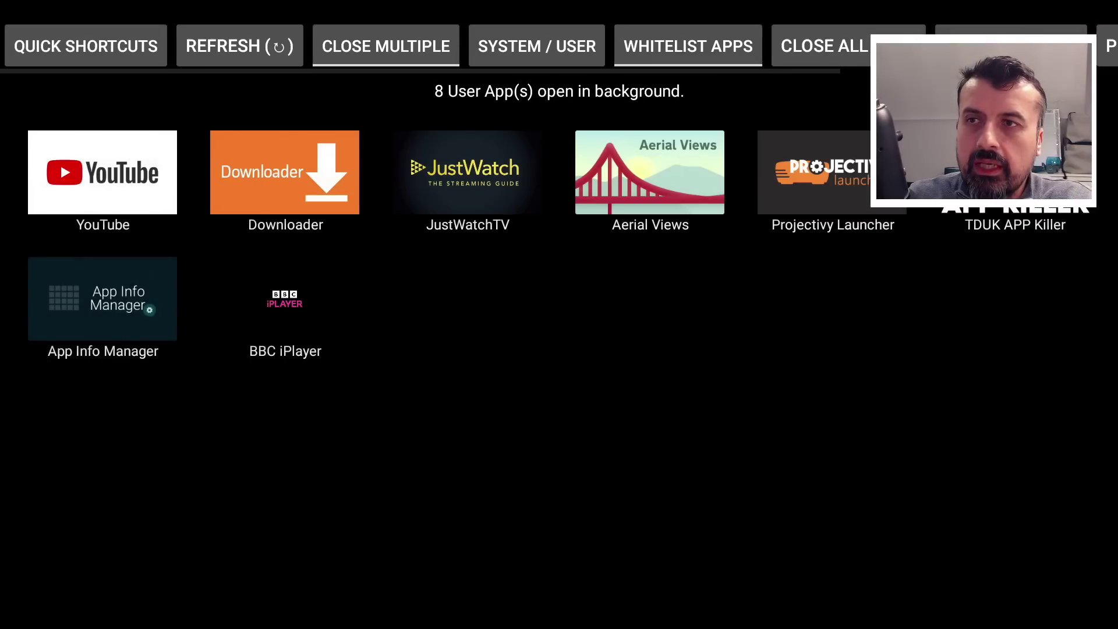
key(Left)
key(Left)
key(Left)
key(Left)
key(Left)
key(Left)
key(Return)
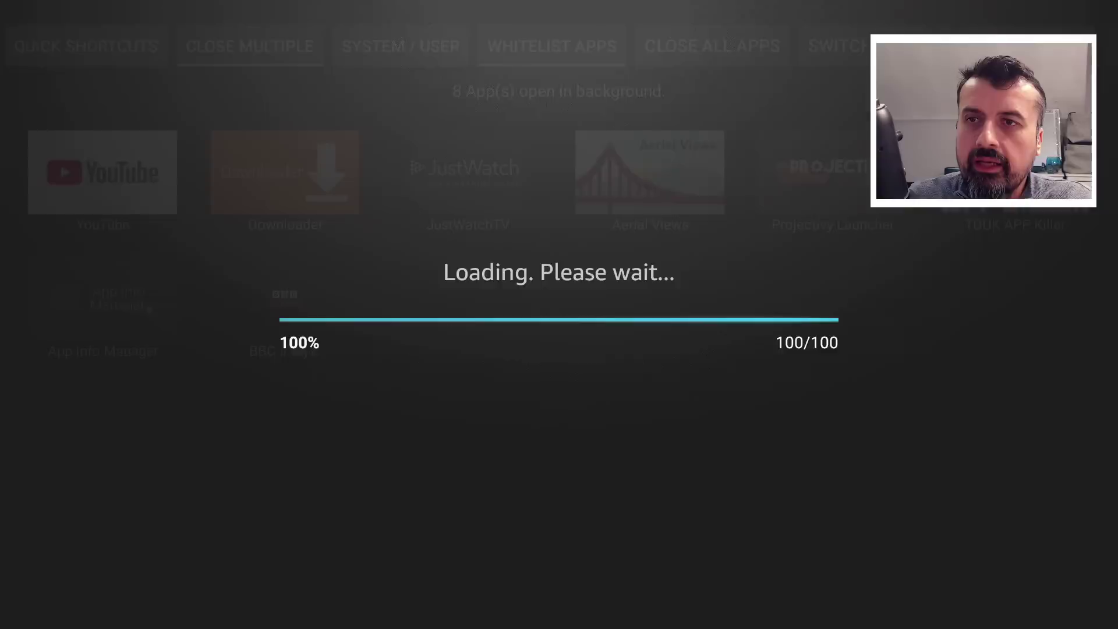
key(Left)
key(Down)
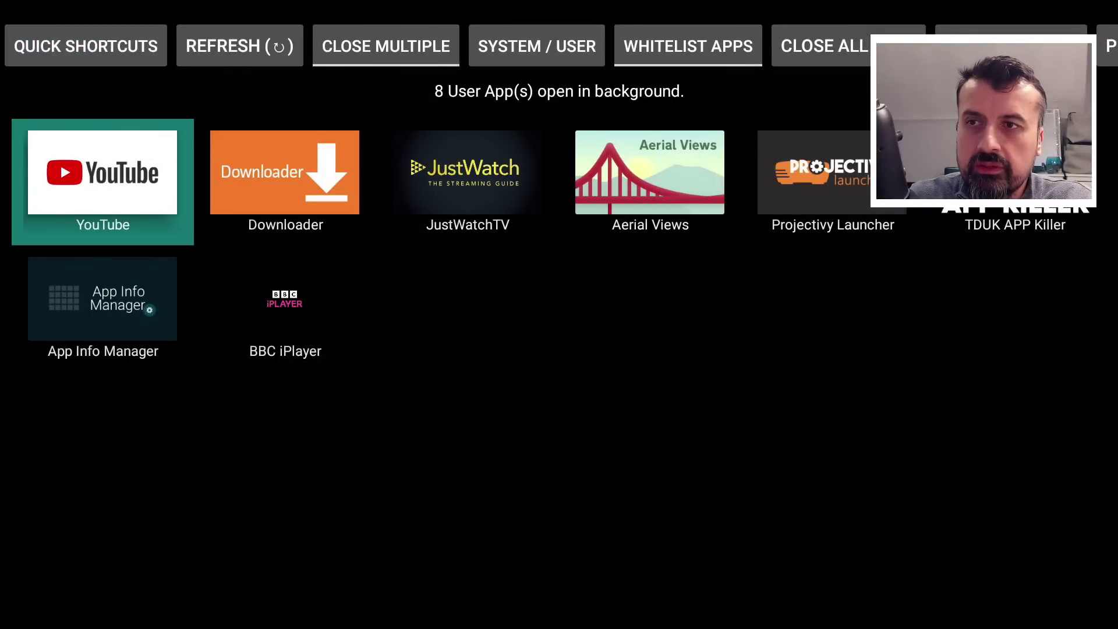
key(Right)
key(Right)
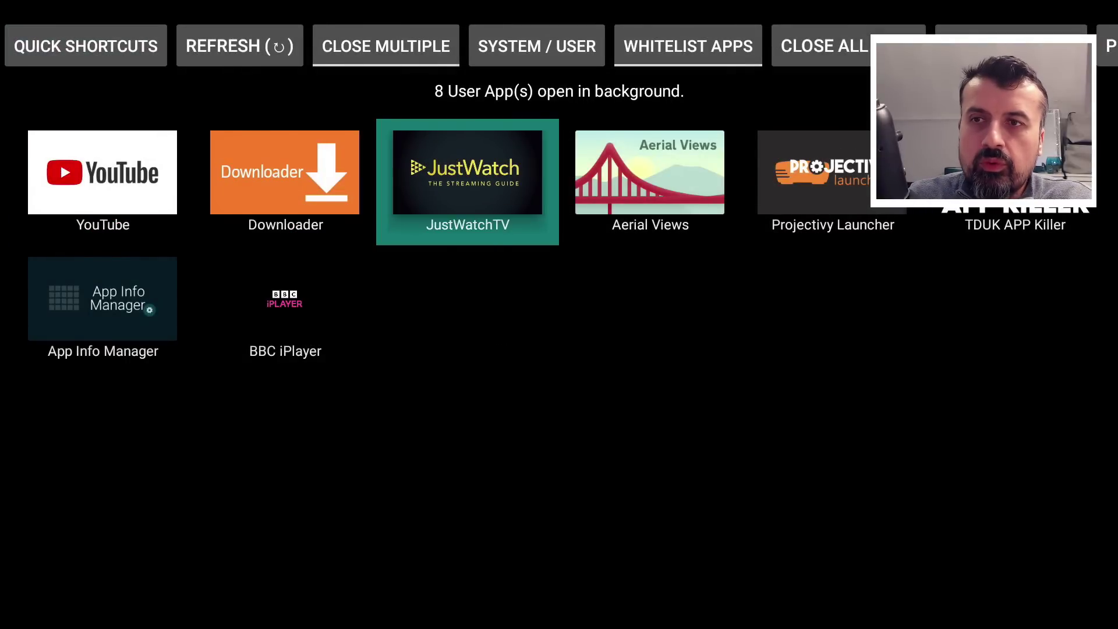
key(Right)
key(Left)
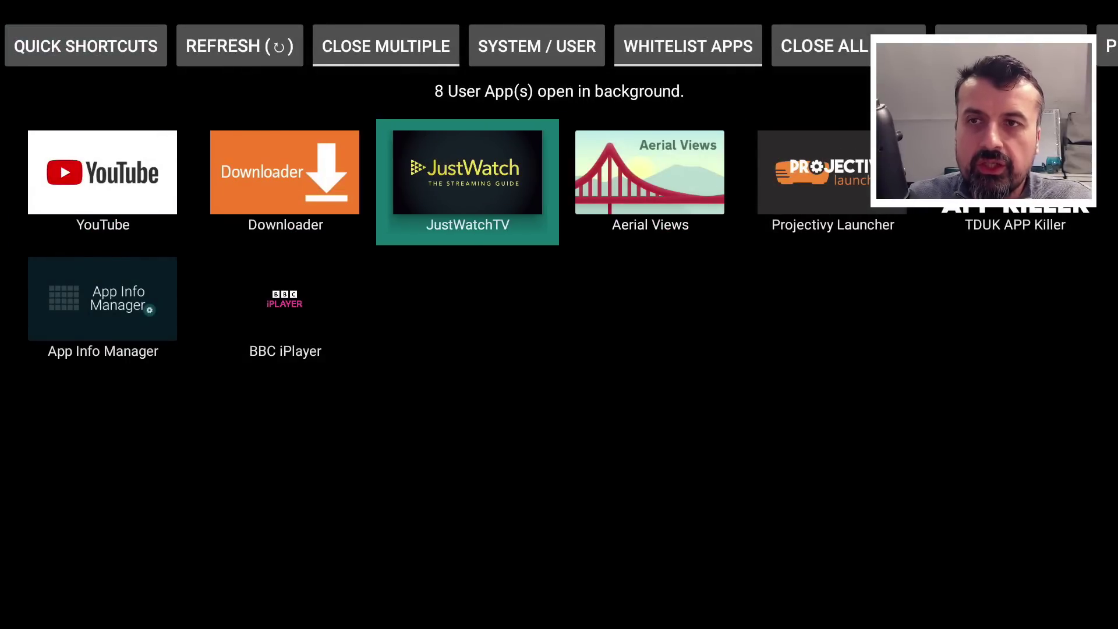
key(Right)
key(Right)
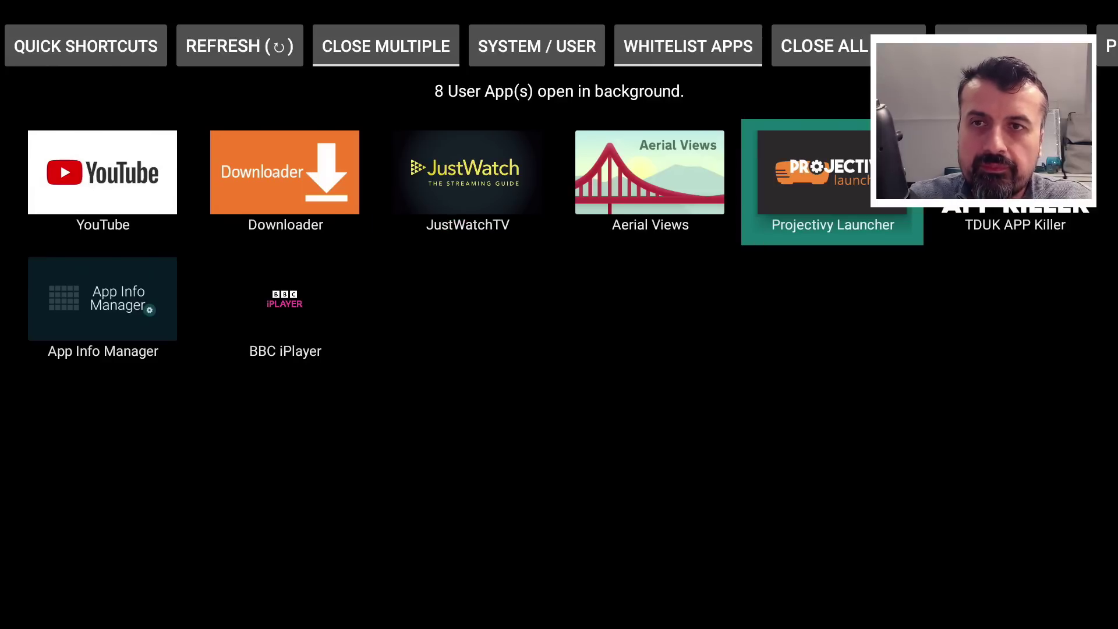
key(Escape)
Launch TDUK App Killer, open Setup Whitelist and switch off Downloader.
key(Right)
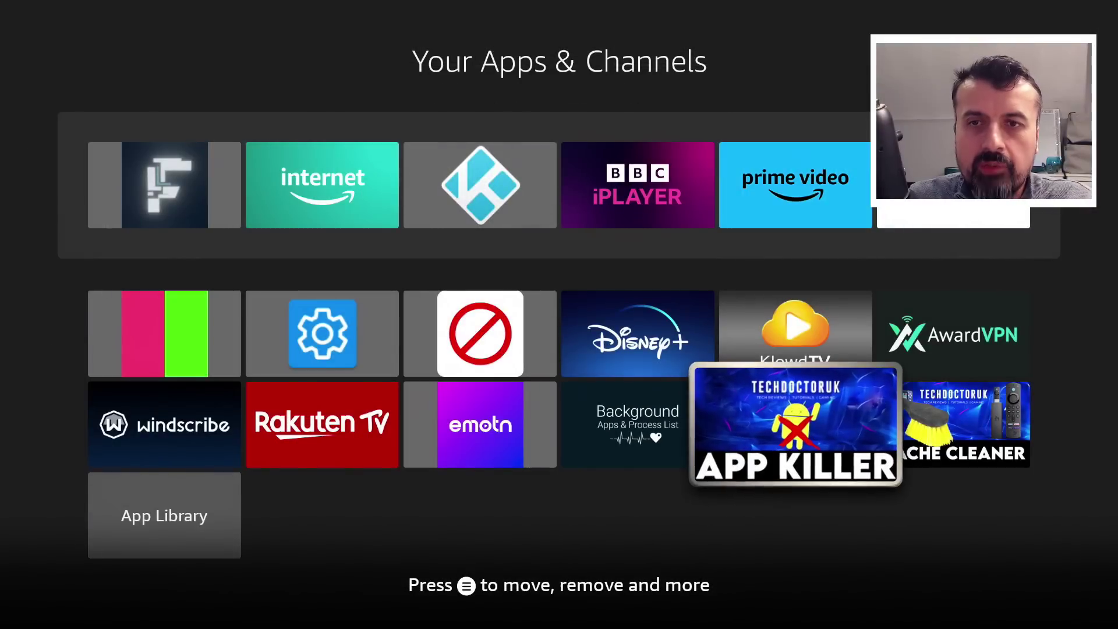
key(Return)
key(Down)
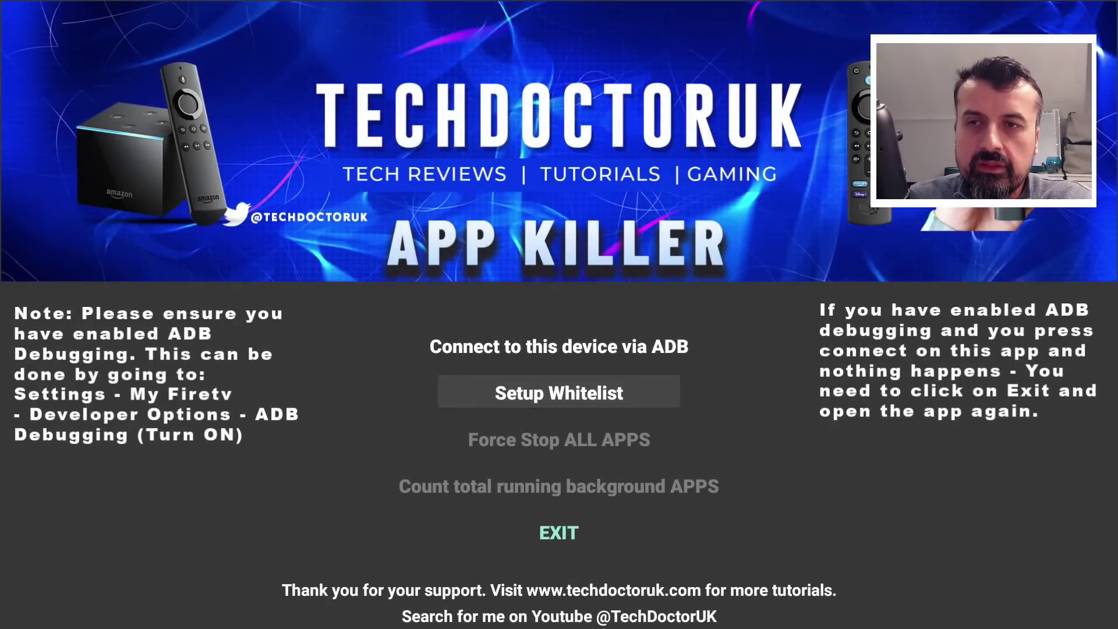
key(Return)
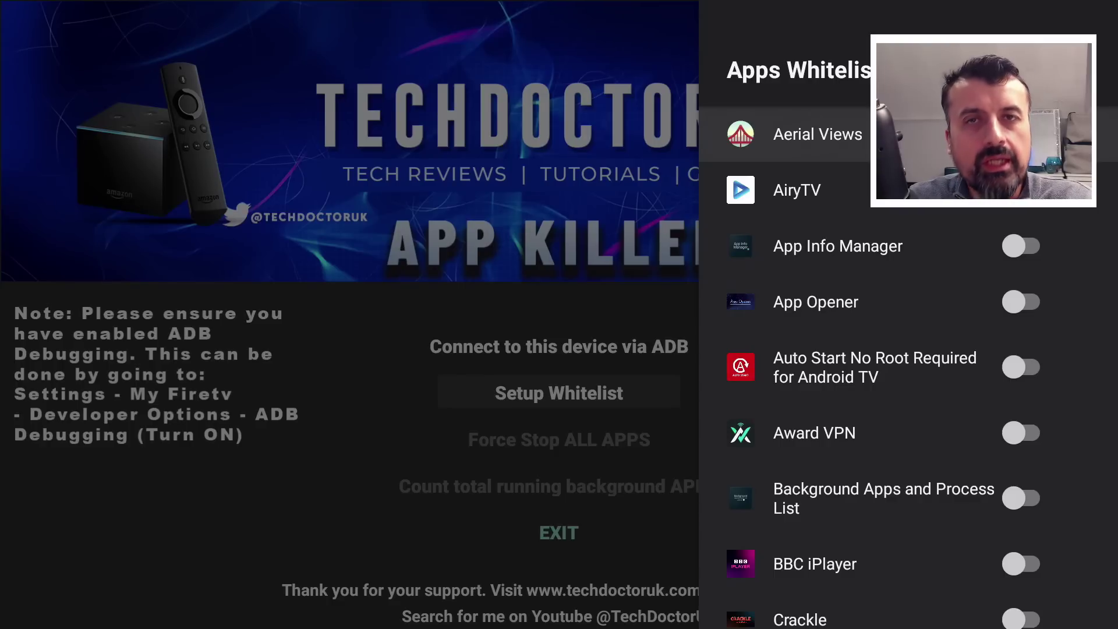
key(Down)
key(Down)
key(Down)
key(Down)
key(Down)
key(Down)
key(Down)
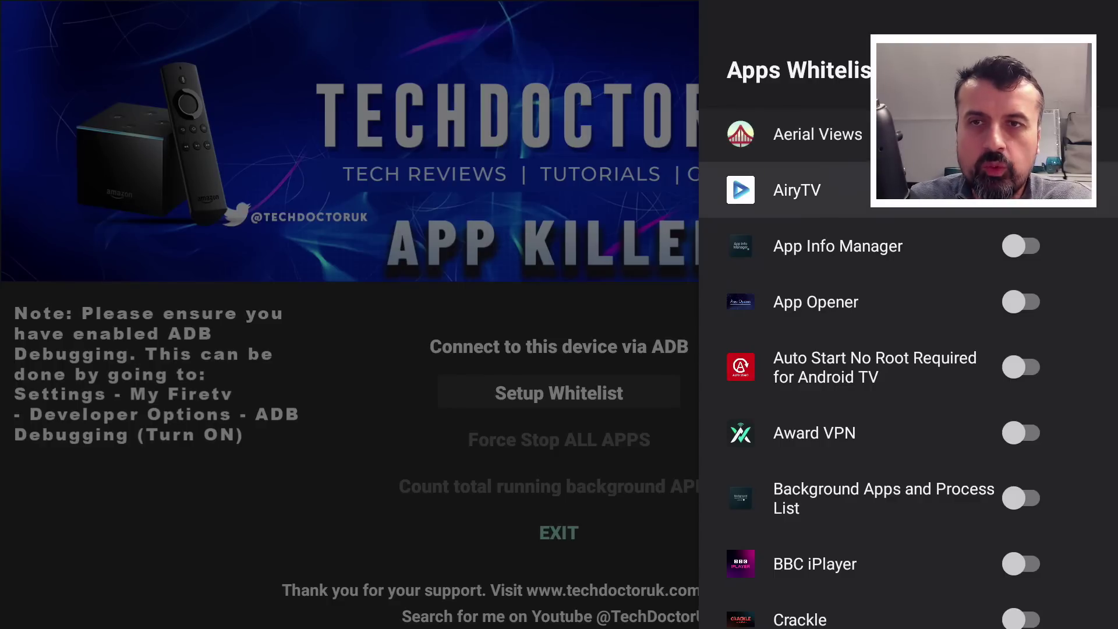
key(Down)
key(Down)
key(Down)
key(Down)
key(Down)
key(Down)
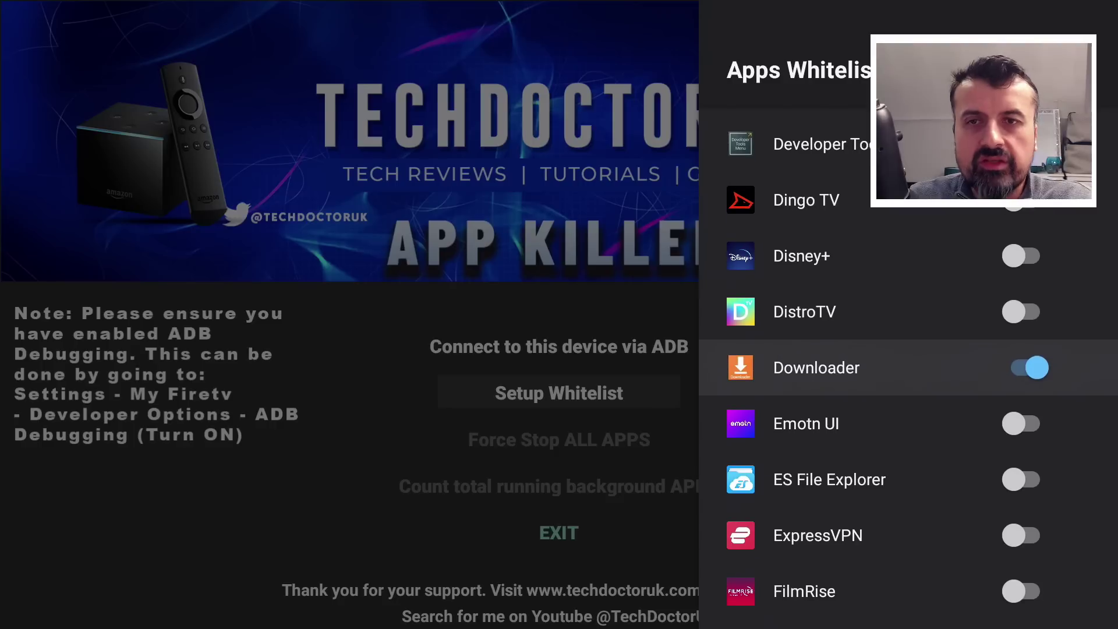
key(Return)
Switch on Projectivy Launcher, confirm JustWatchTV stays on, and close the whitelist.
key(Down)
key(Down)
key(Down)
key(Down)
key(Down)
key(Down)
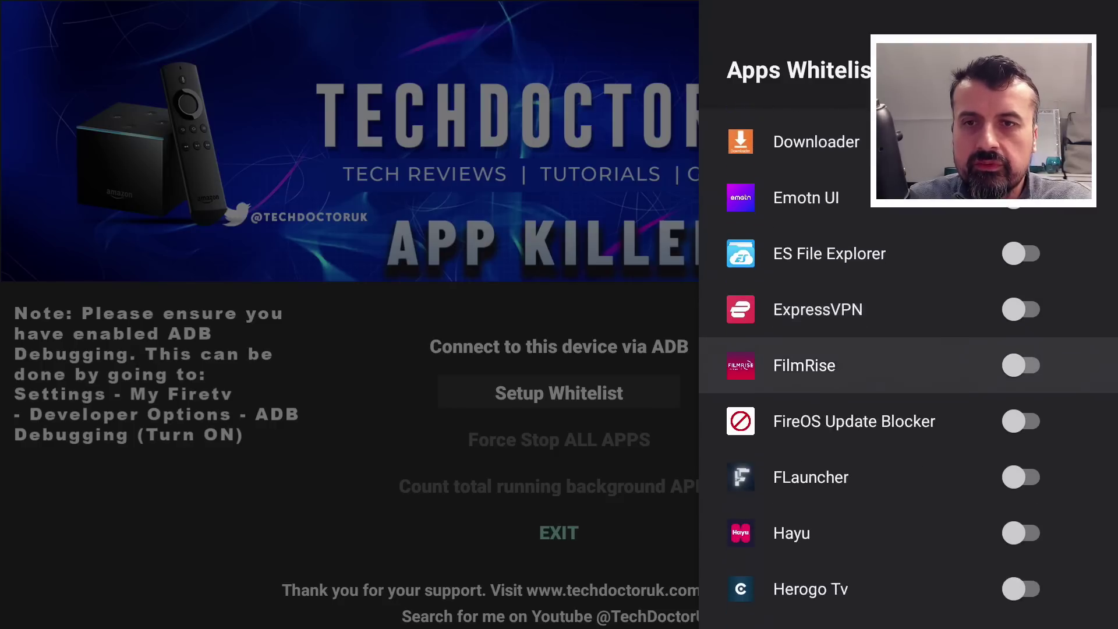
key(Down)
key(Down)
key(Down)
key(Down)
key(Down)
key(Down)
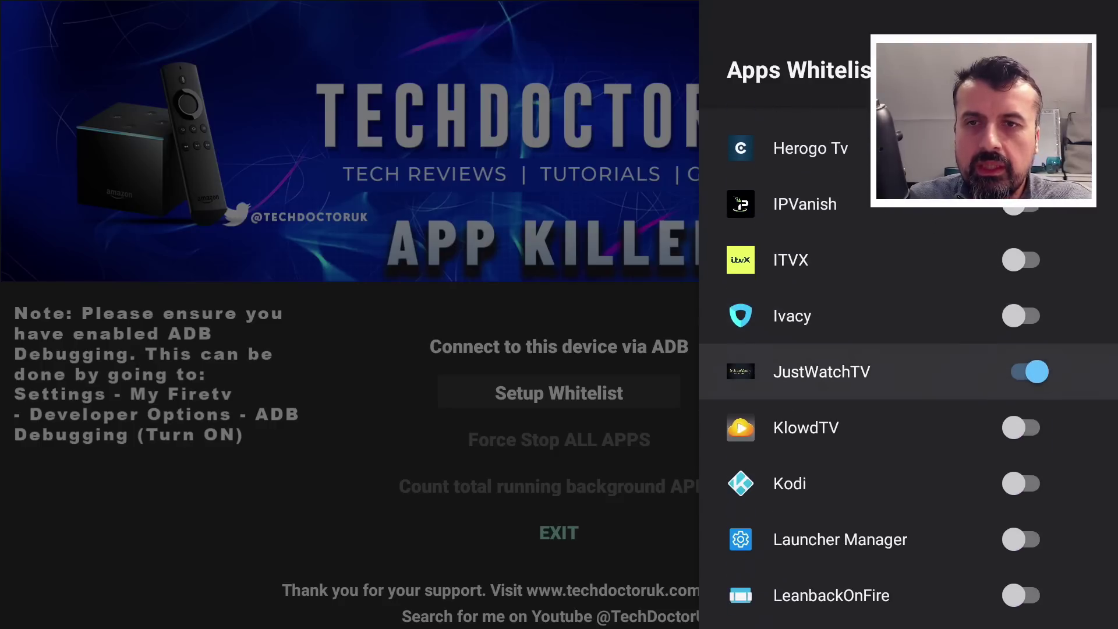
key(Down)
key(Down)
key(Down)
key(Down)
key(Down)
key(Down)
key(Down)
key(Down)
key(Down)
key(Down)
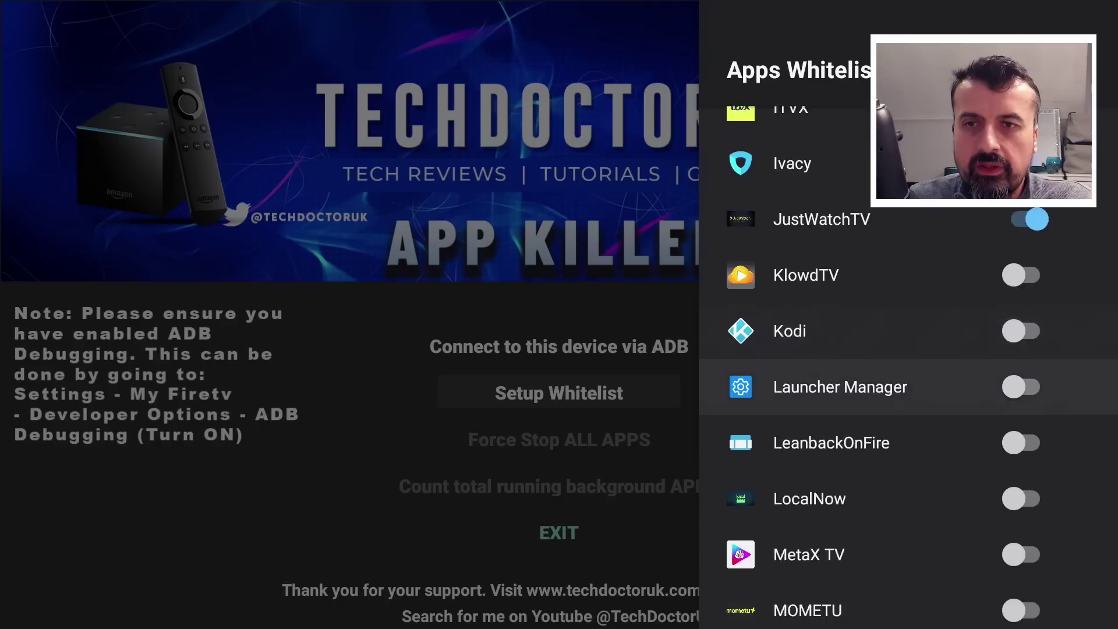
key(Down)
key(Down)
key(Down)
key(Down)
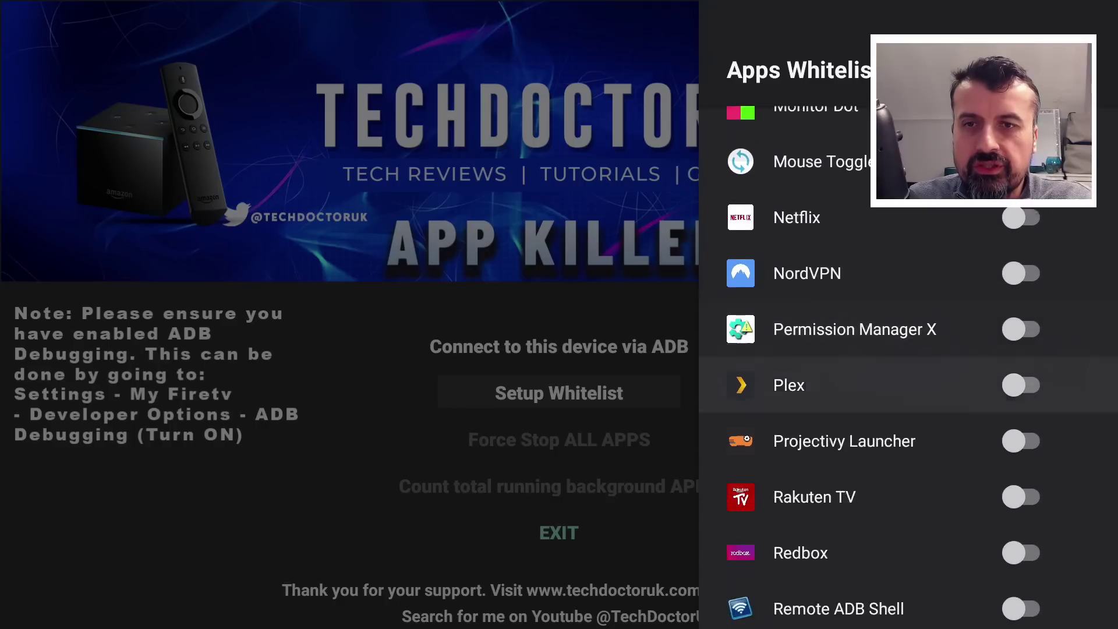
key(Return)
key(Down)
key(Down)
key(Down)
key(Down)
key(Down)
key(Down)
key(Down)
key(Down)
key(Down)
key(Down)
key(Down)
key(Down)
key(Down)
key(Down)
key(Down)
key(Down)
key(Down)
key(Down)
key(Down)
key(Down)
key(Down)
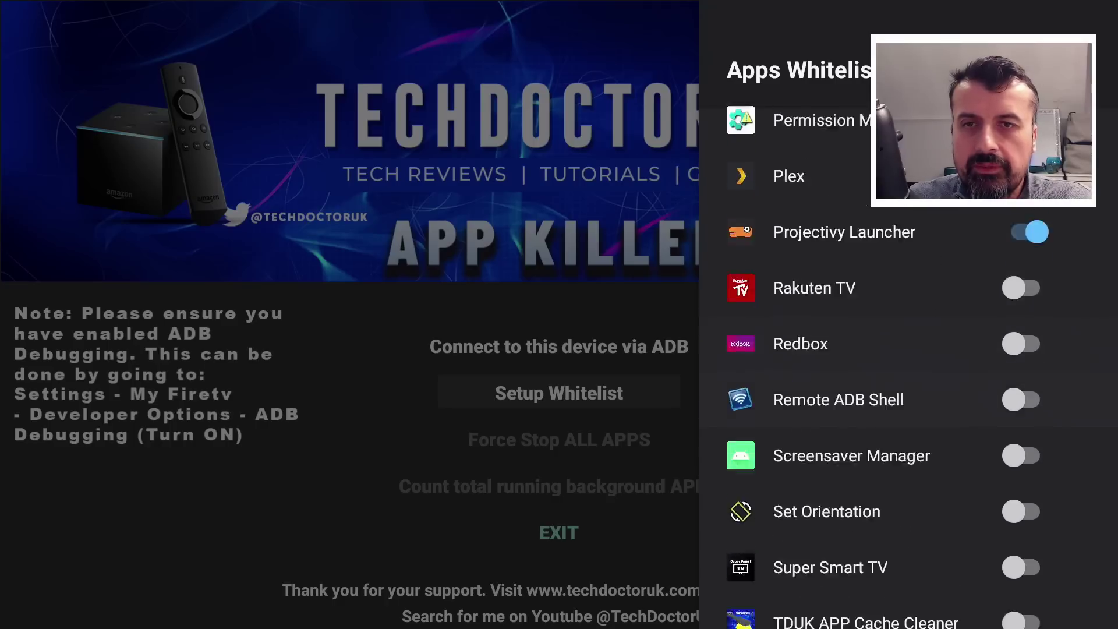
key(Up)
key(Up)
key(Up)
key(Up)
key(Up)
key(Up)
key(Up)
key(Up)
key(Up)
key(Up)
key(Up)
key(Up)
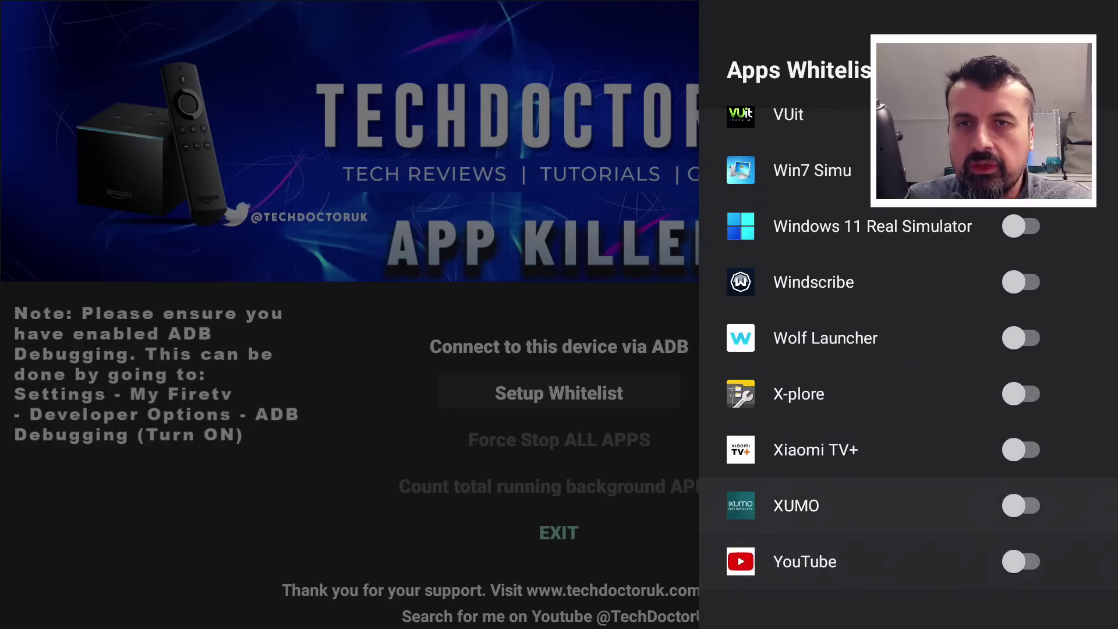
key(Up)
key(Up)
key(Up)
key(Up)
key(Up)
key(Up)
key(Up)
key(Up)
key(Up)
key(Up)
key(Up)
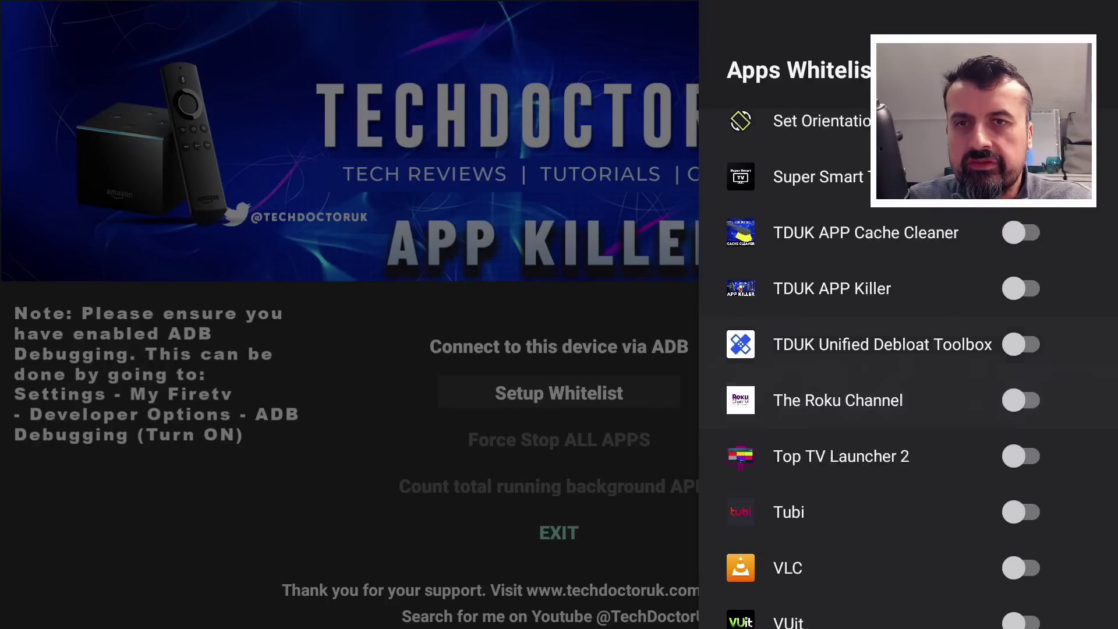
key(Up)
key(Up)
key(Up)
key(Up)
key(Up)
key(Up)
key(Up)
key(Up)
key(Up)
key(Up)
key(Up)
key(Up)
key(Up)
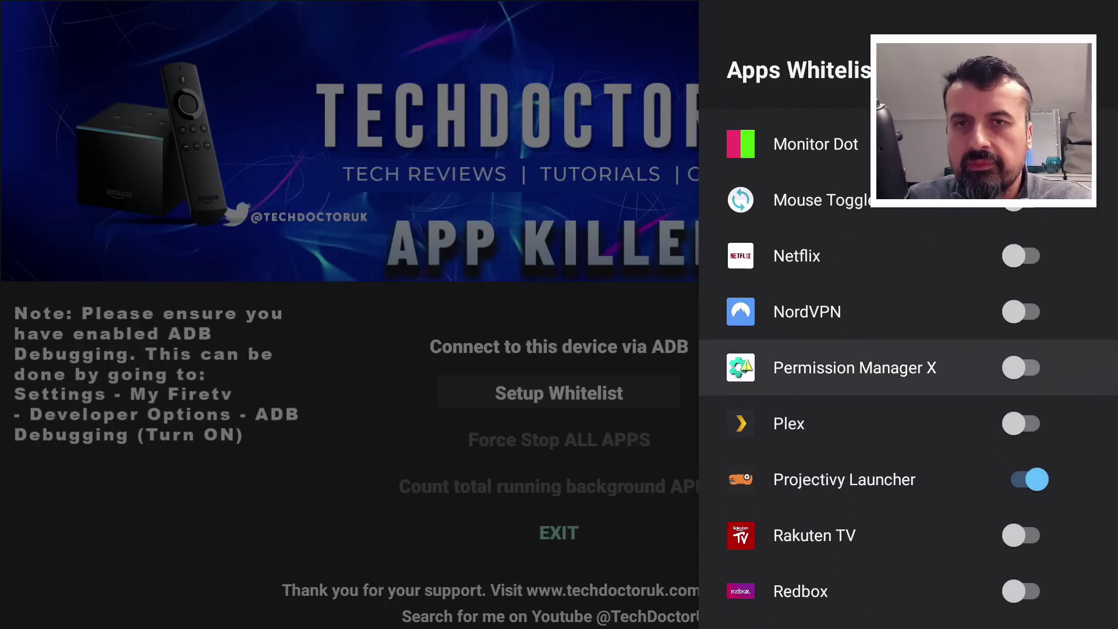
key(Up)
key(Up)
key(Up)
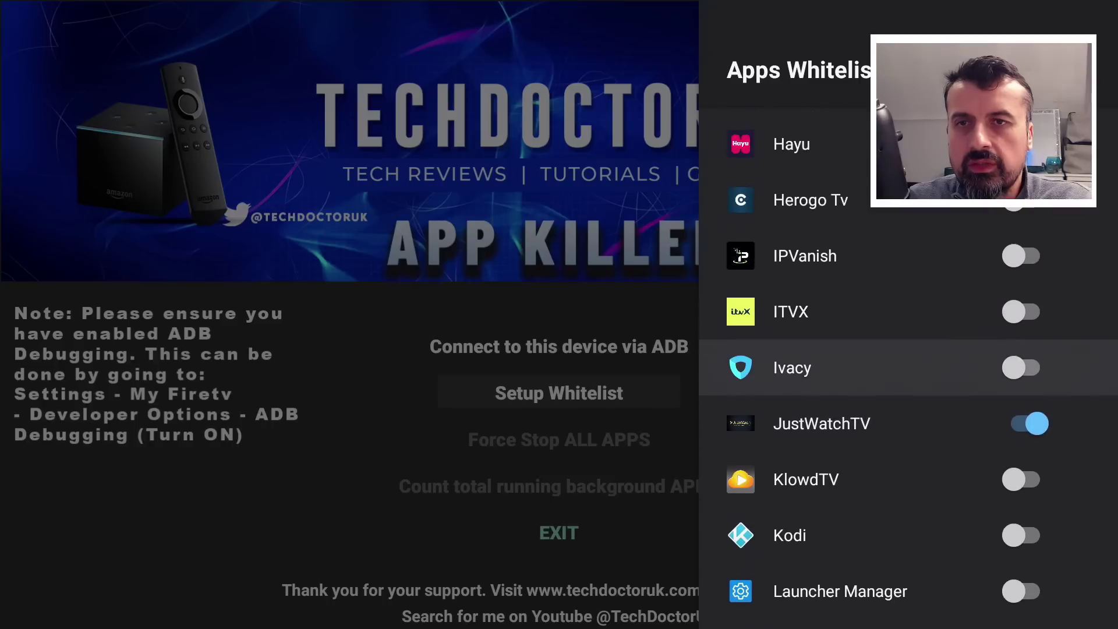
key(Escape)
Connect TDUK App Killer to the device over ADB and count the running background apps (8).
key(Up)
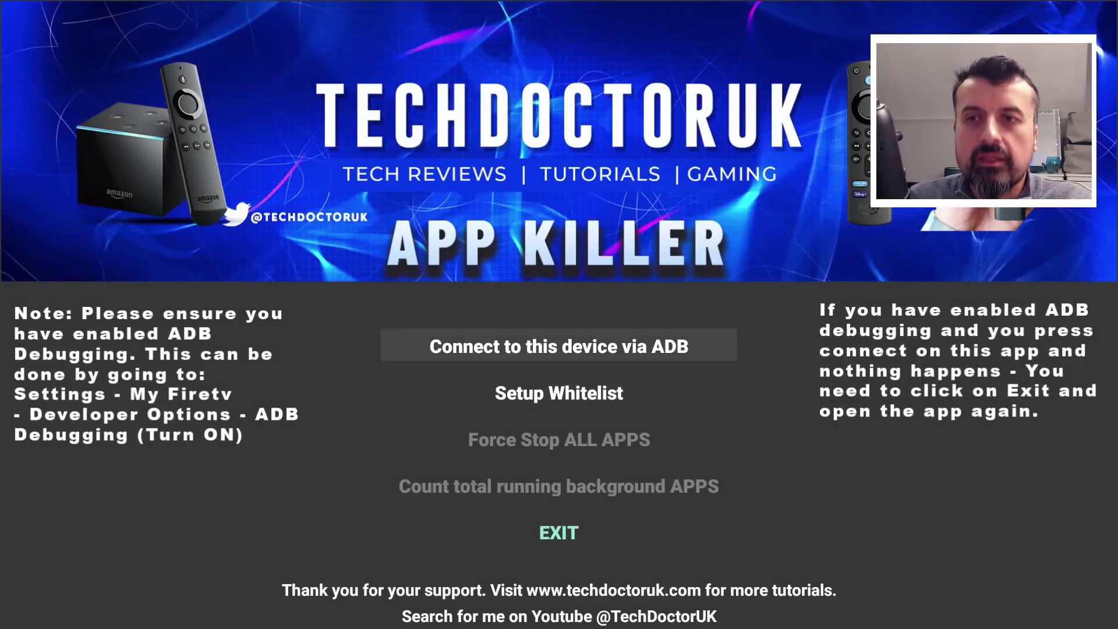
key(Return)
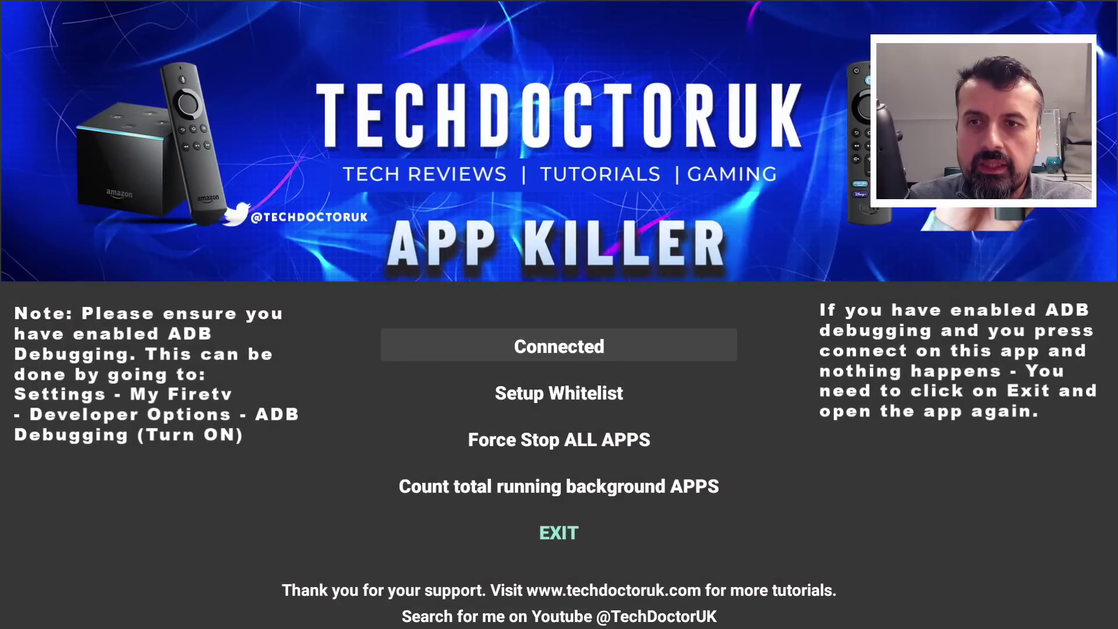
key(Down)
key(Down)
key(Down)
key(Return)
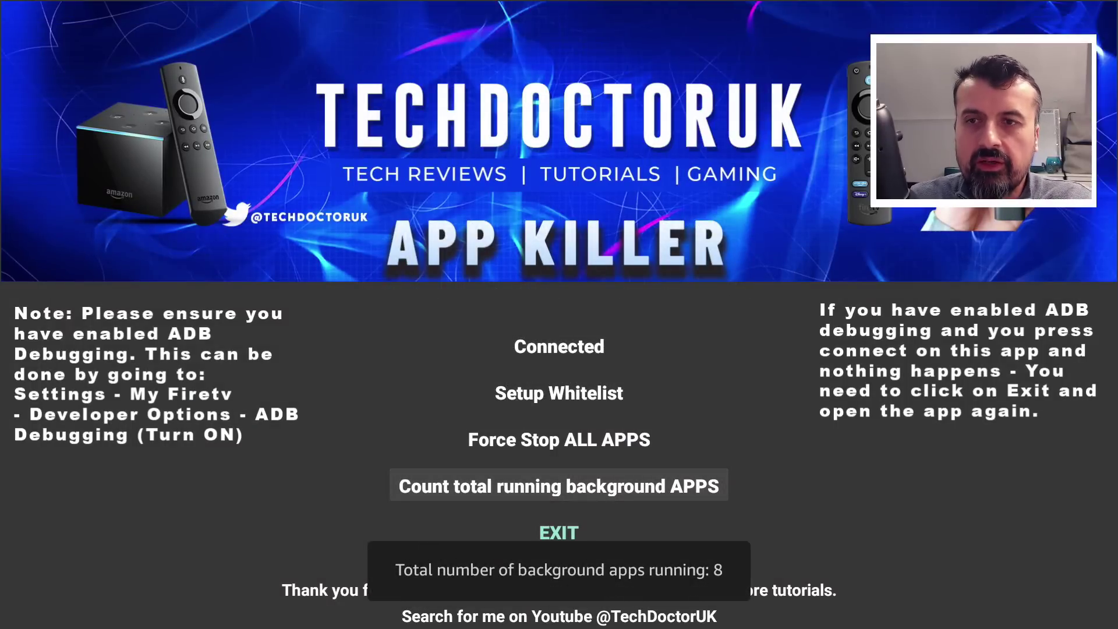
Force-stop all non-whitelisted background apps, killing 5 of the 8.
click(559, 439)
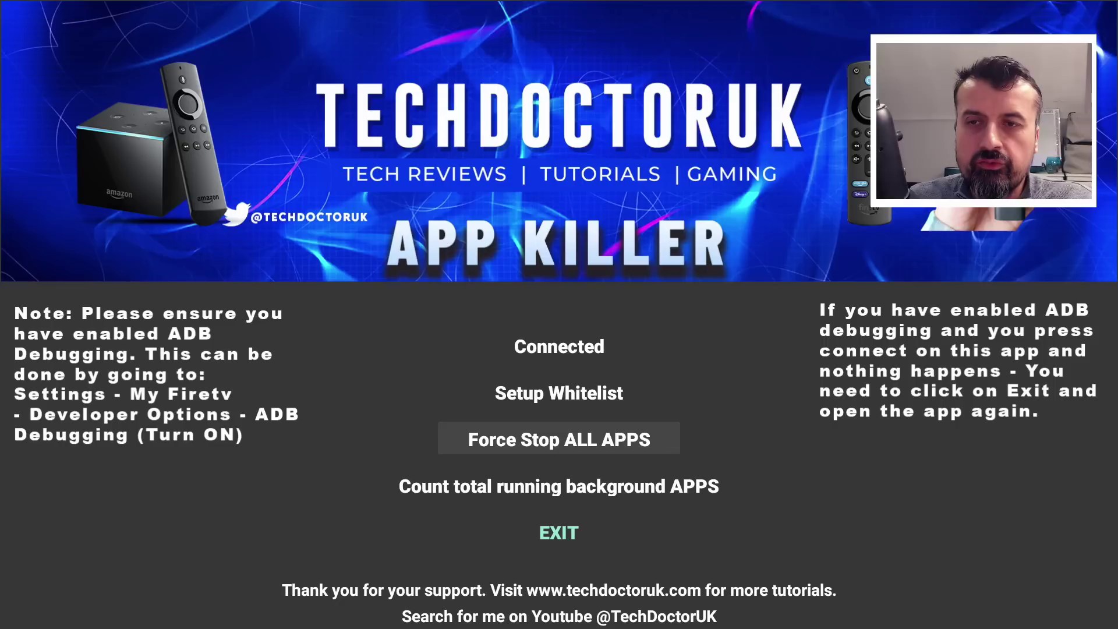
key(Return)
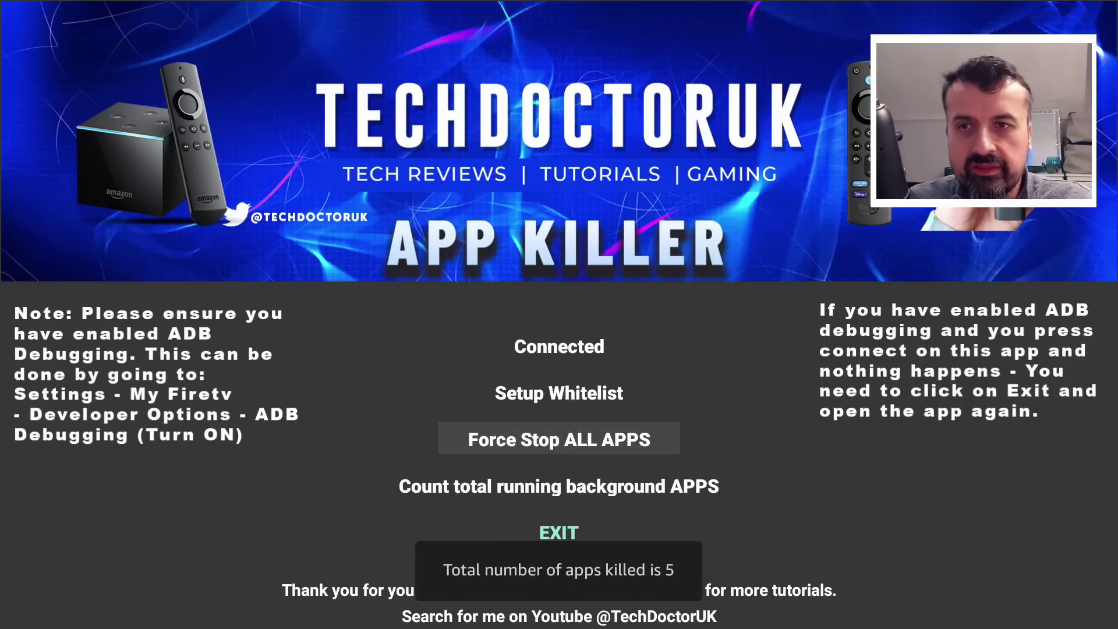
key(Down)
key(Down)
Exit TDUK App Killer and launch Background Apps & Process List.
key(Return)
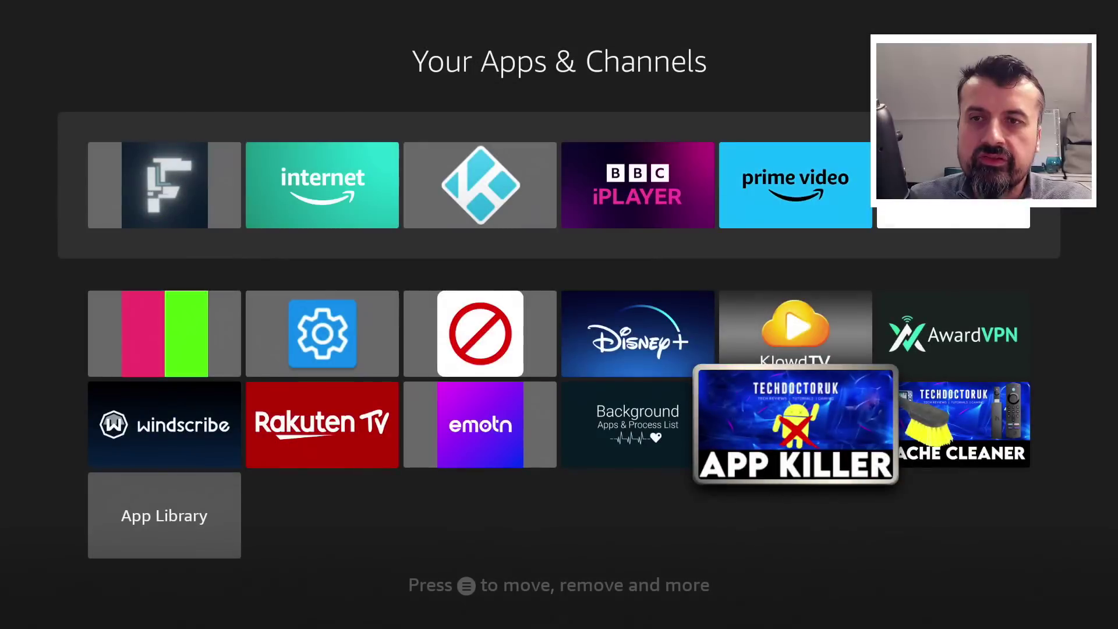
key(Left)
key(Return)
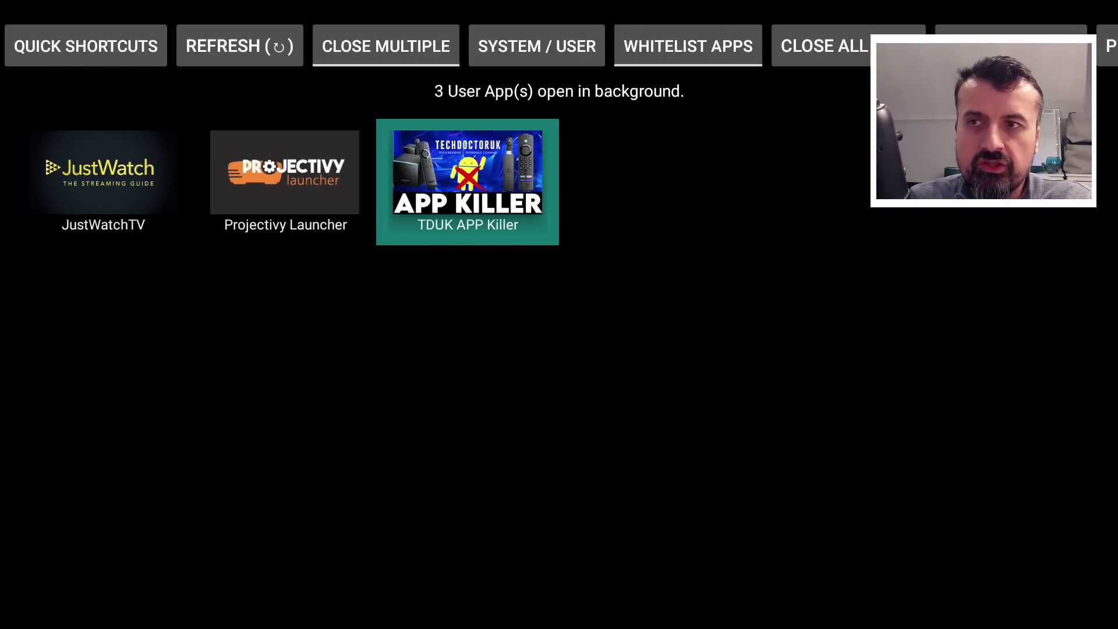
Check that JustWatchTV, Projectivy Launcher and TDUK APP Killer are the only 3 user apps still running.
key(Left)
key(Left)
key(Right)
key(Right)
key(Up)
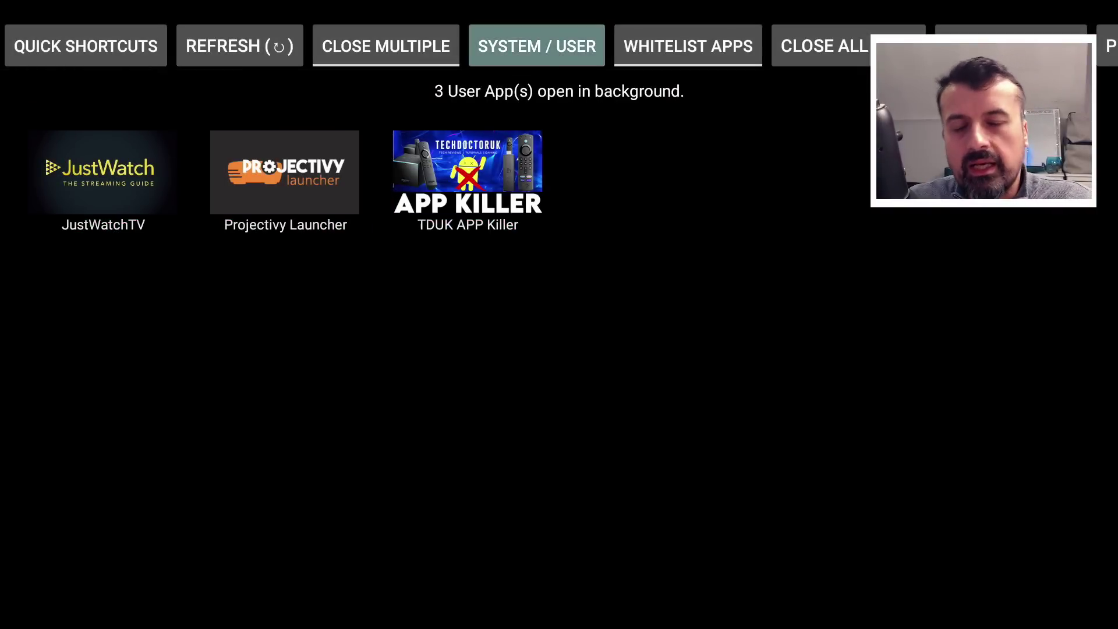